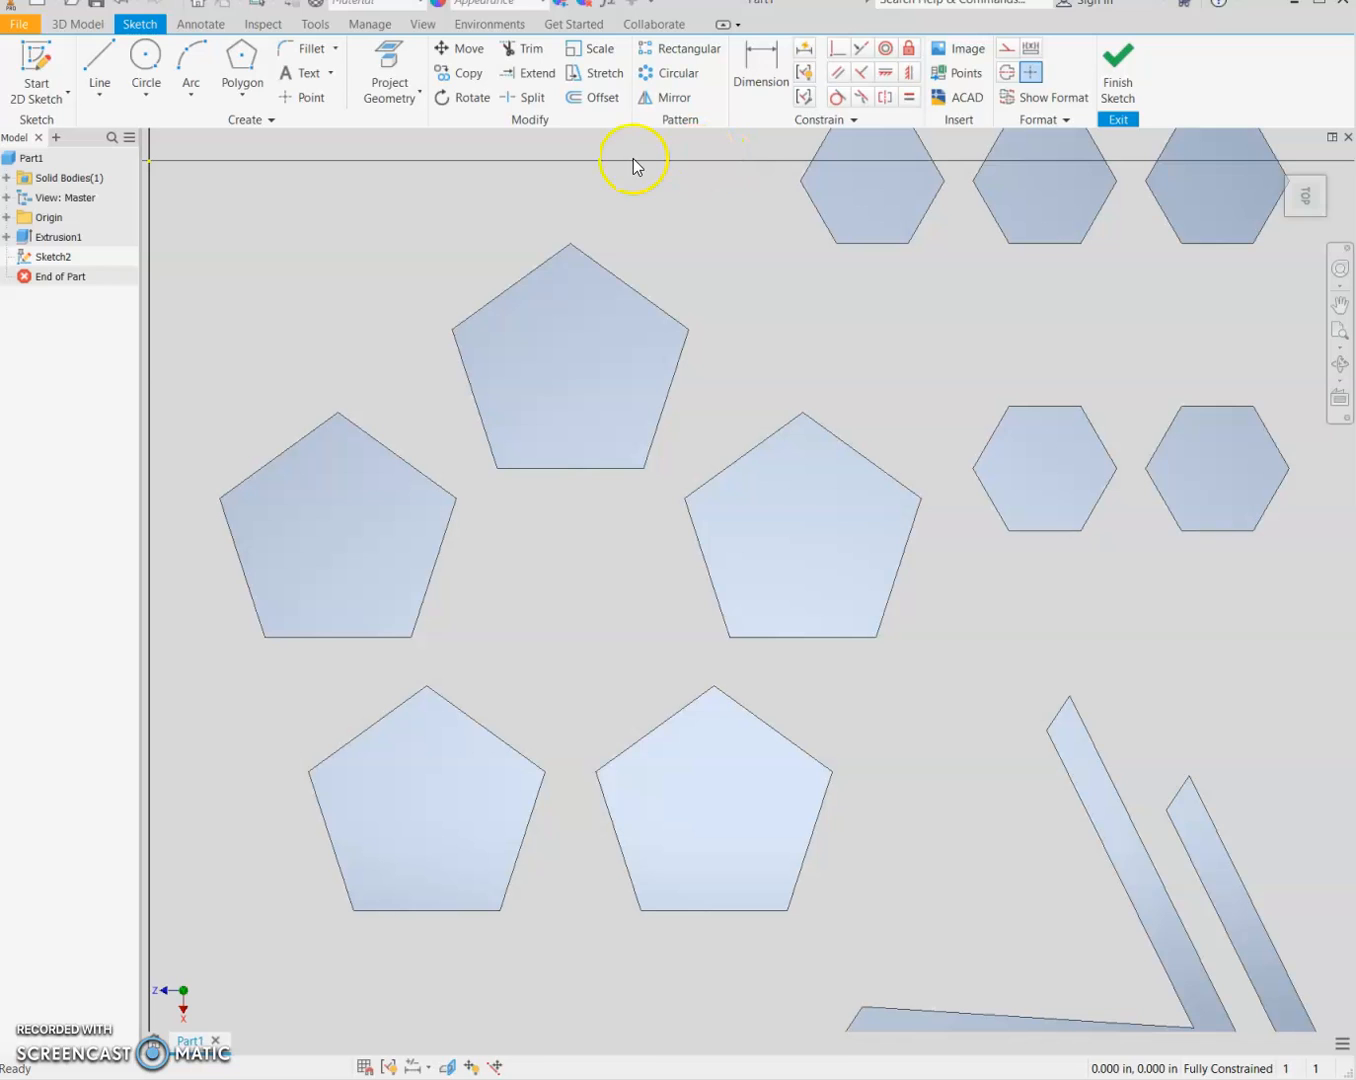
# - Project the plate's top face, including the edges of all its cut-outs, into the current sketch
pyautogui.click(401, 60)
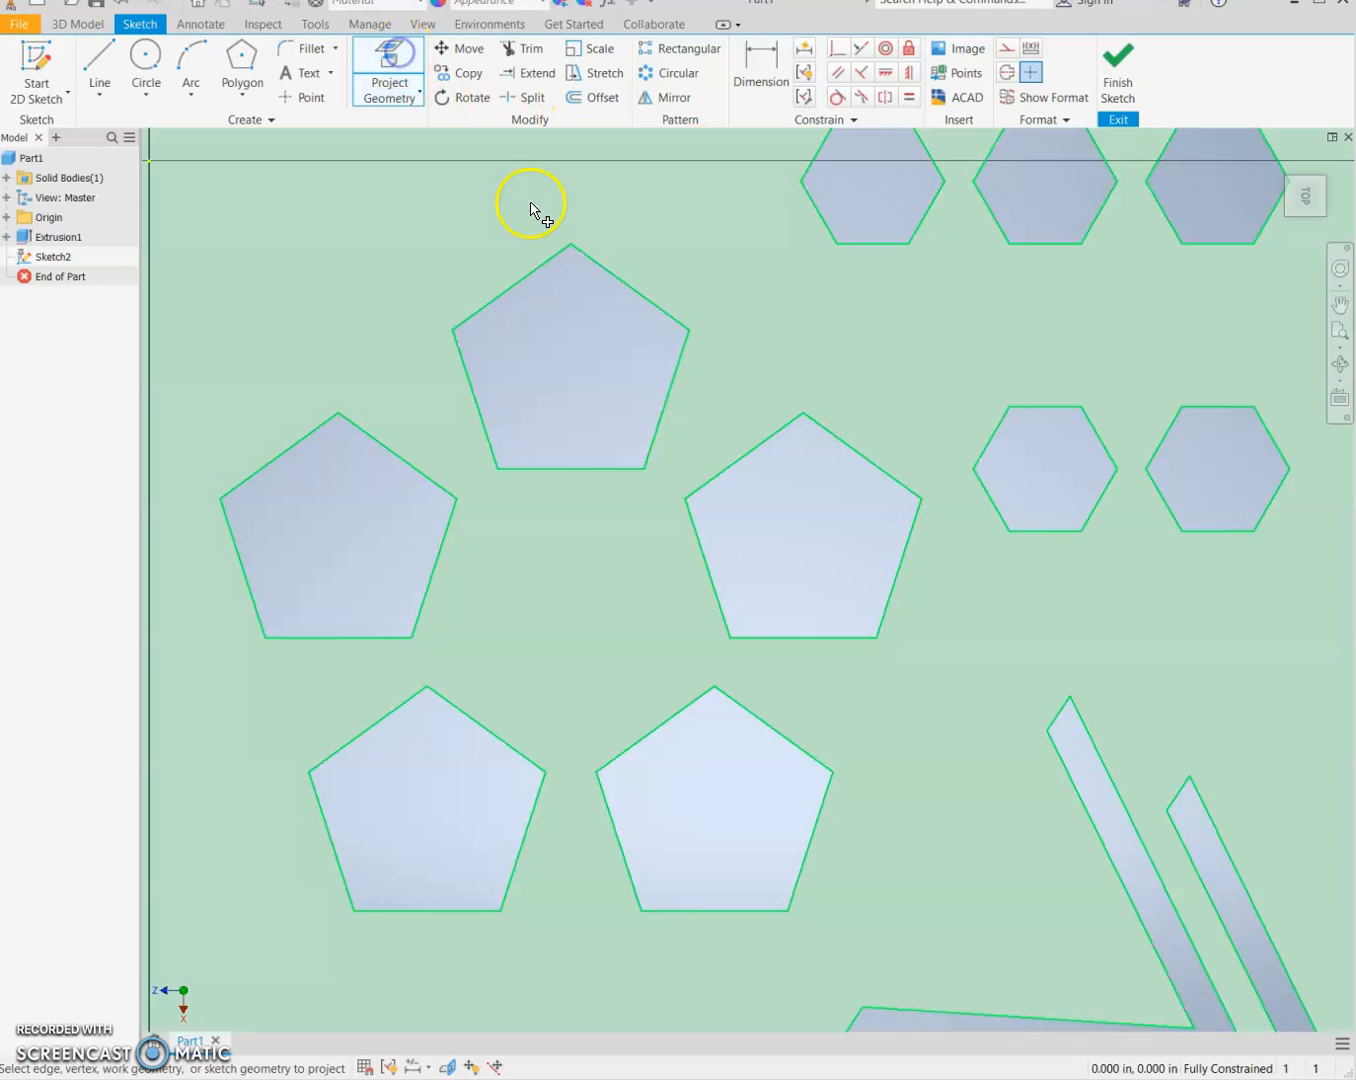
pyautogui.click(1200, 574)
pyautogui.click(322, 358)
pyautogui.click(326, 338)
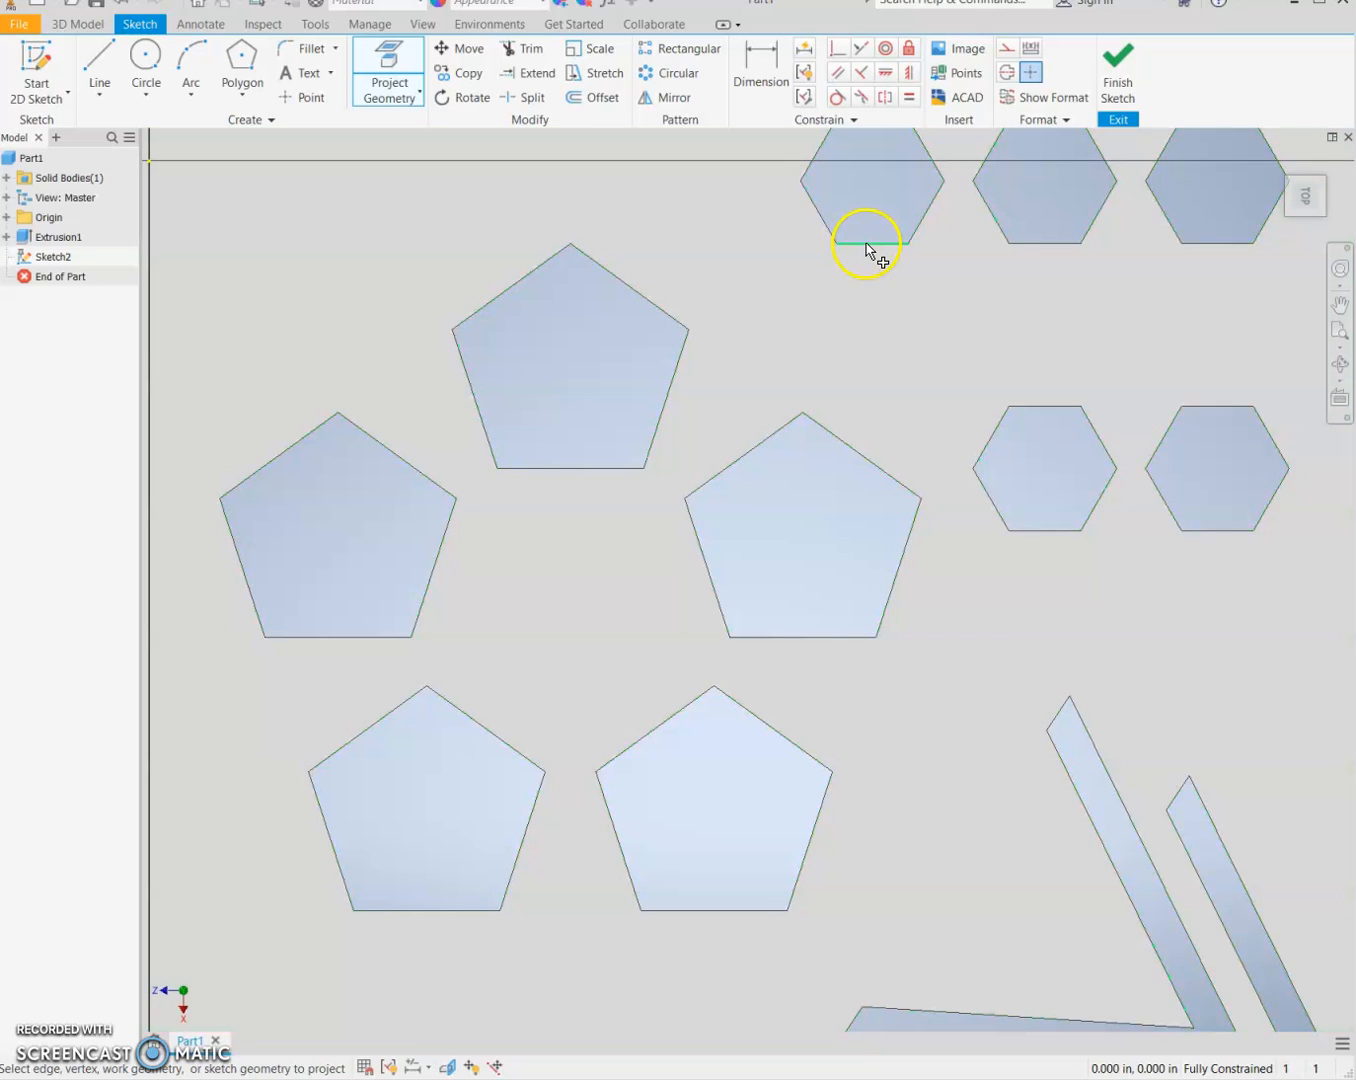
pyautogui.click(871, 253)
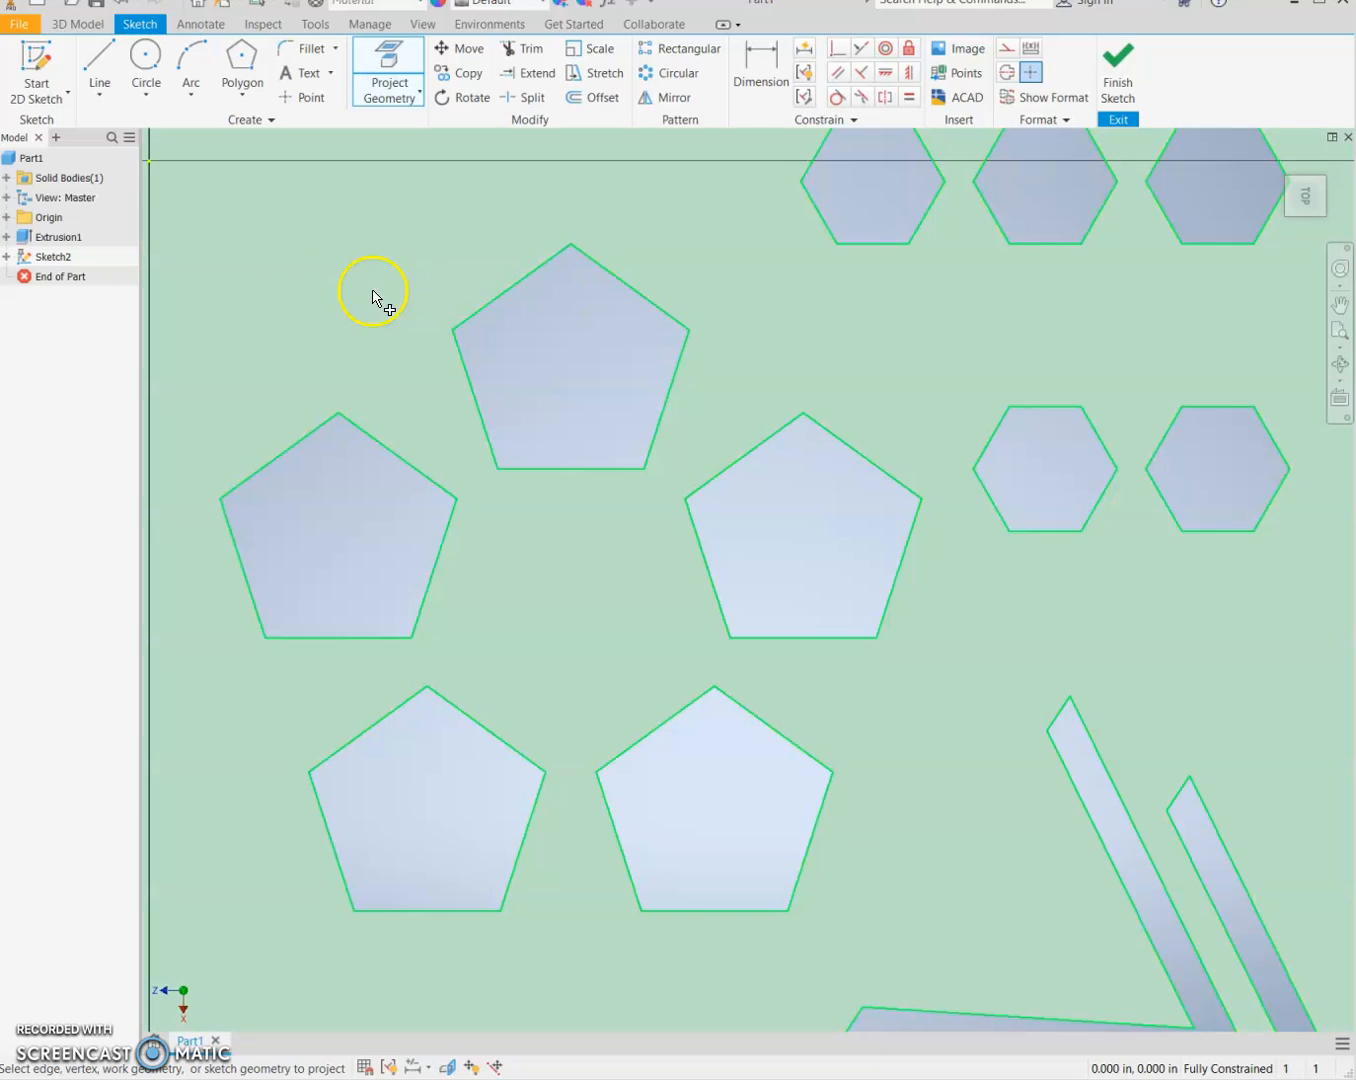
pyautogui.click(373, 297)
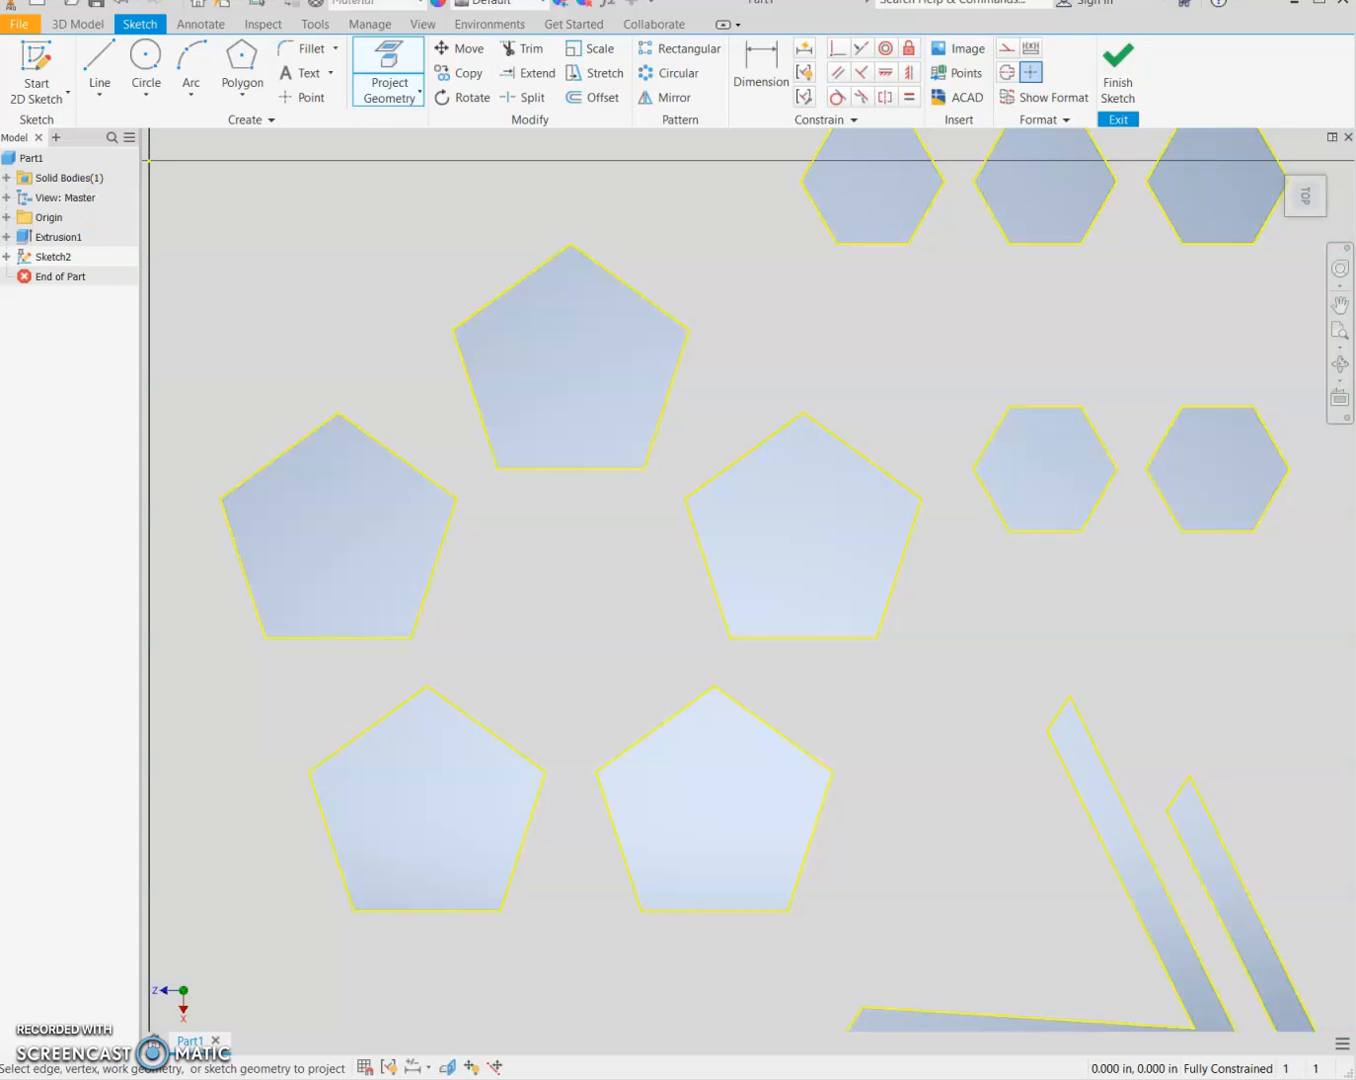
# - Offset the projected outlines of the upper, lower-left and lower-right pentagons outward by 0.1 in
pyautogui.click(610, 108)
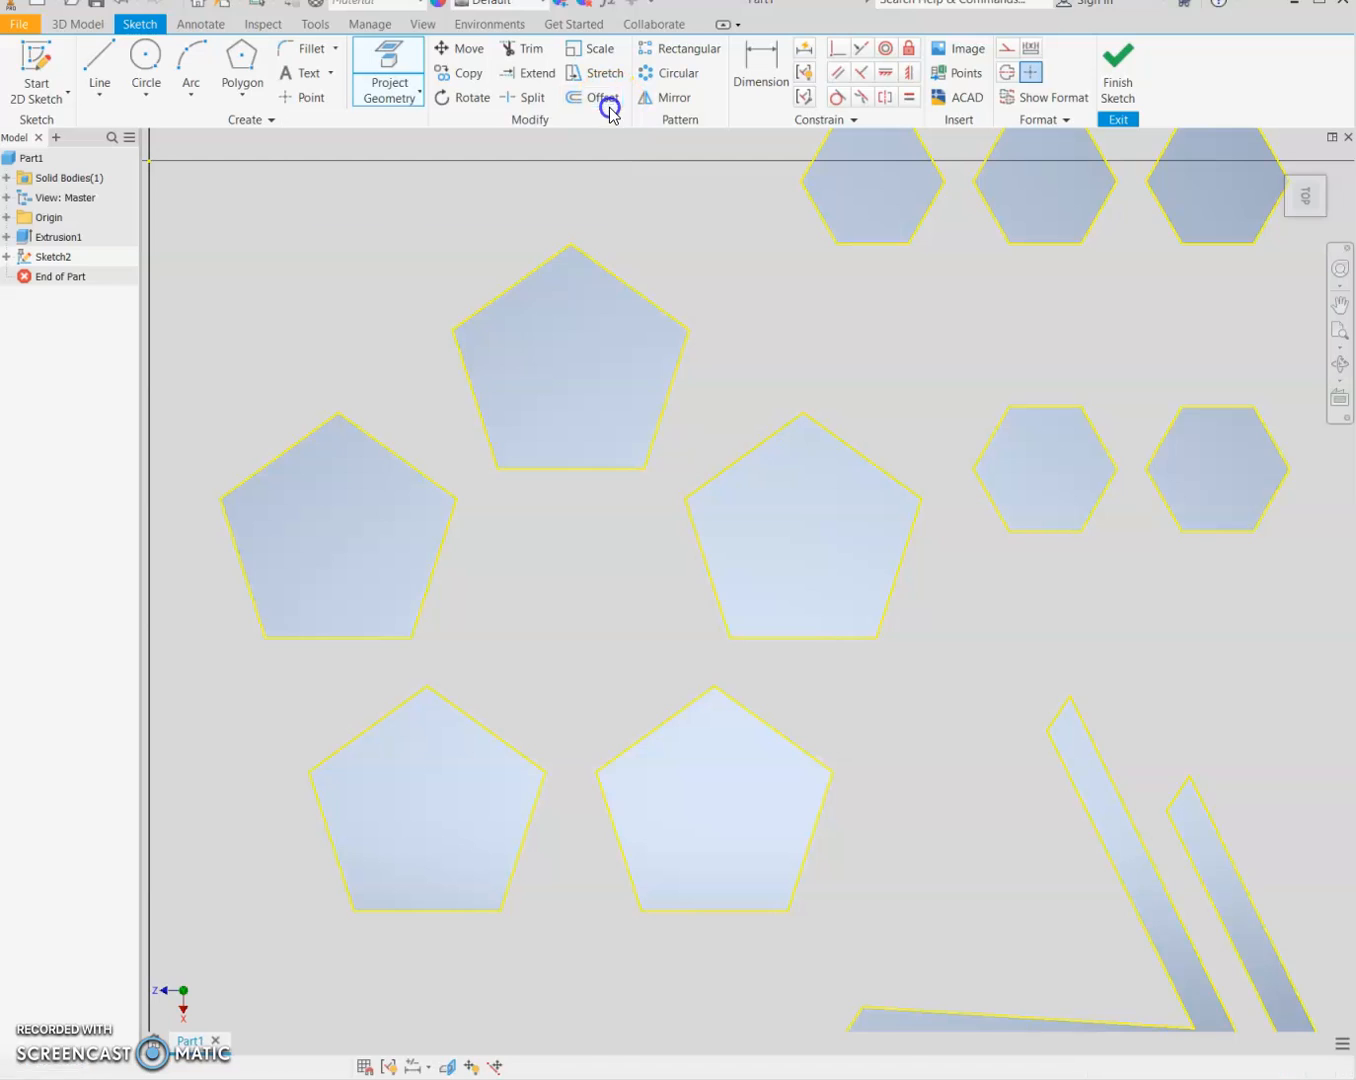
pyautogui.click(622, 285)
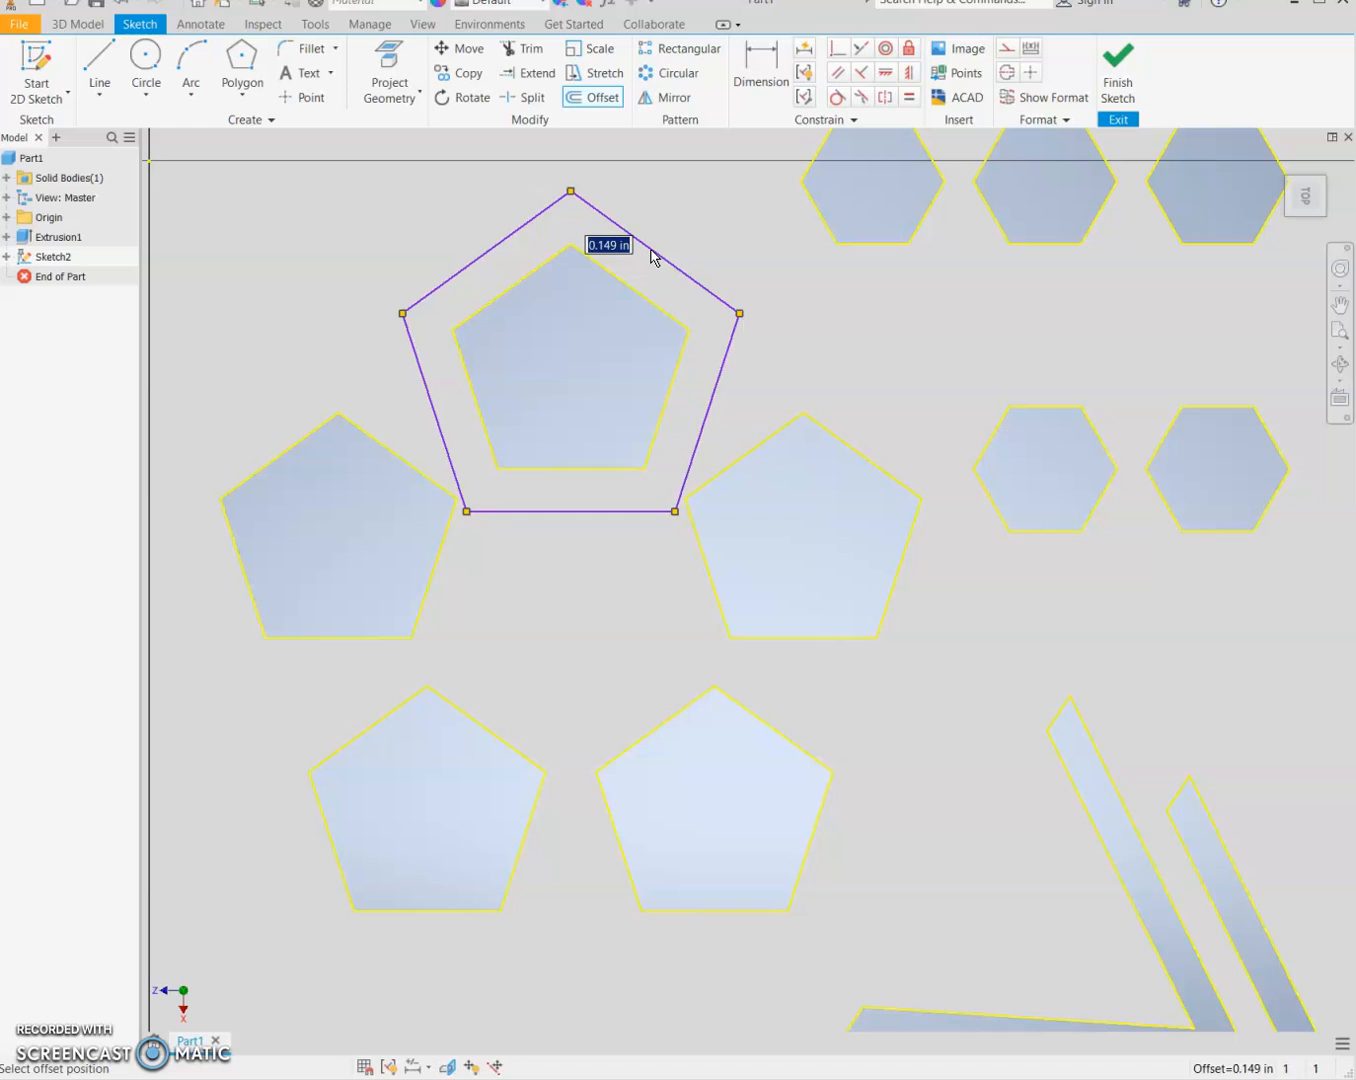
pyautogui.write('.1')
pyautogui.press('Return')
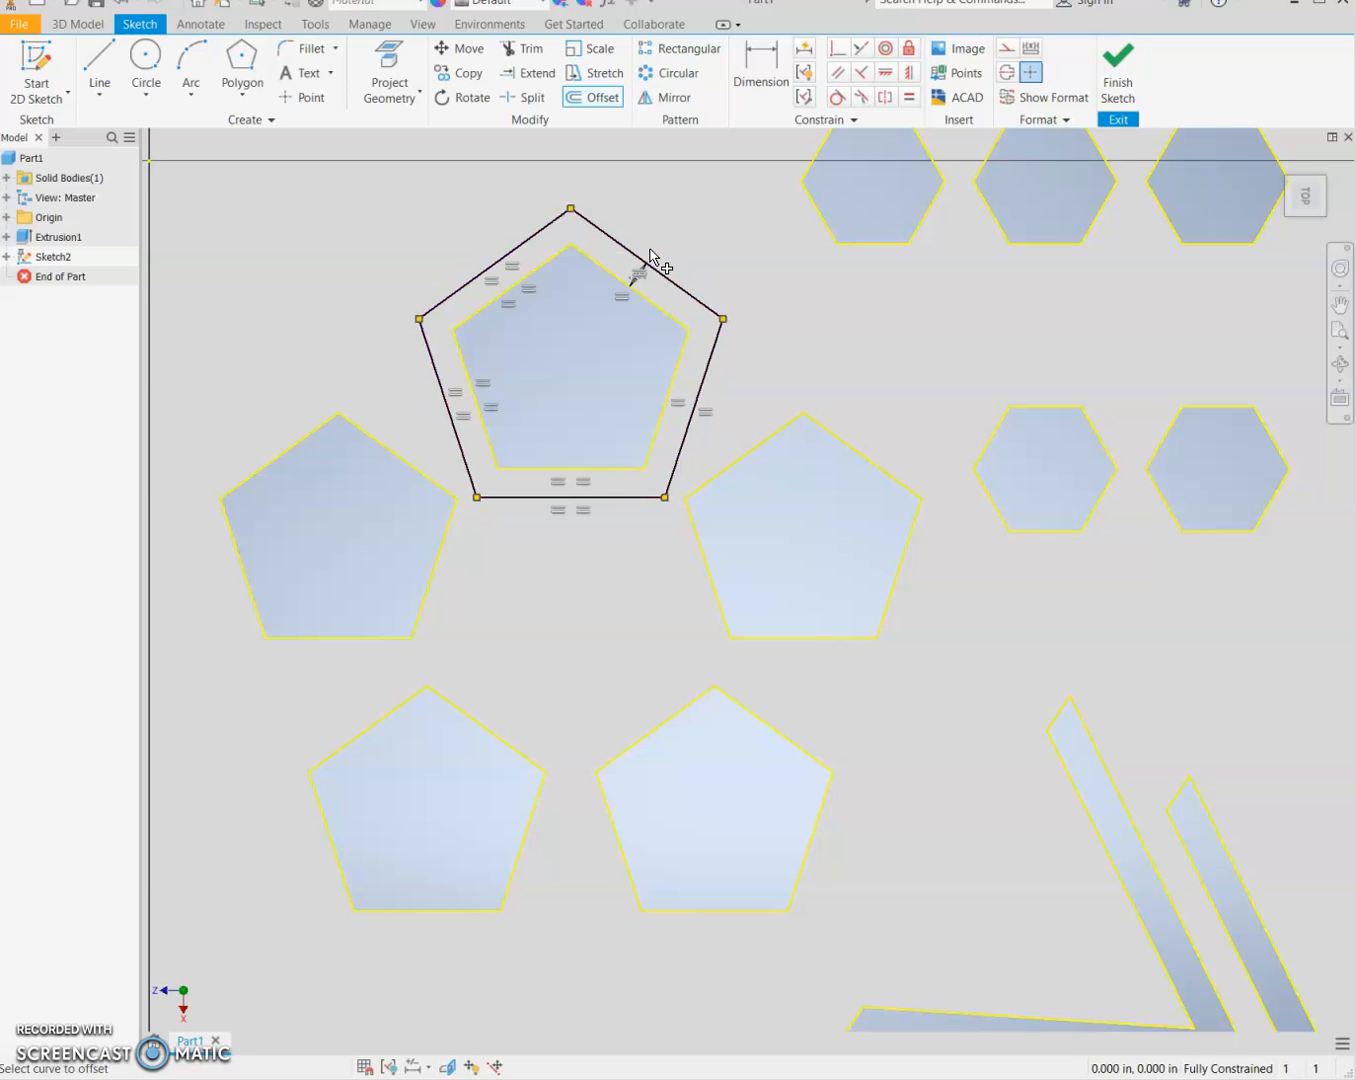
pyautogui.click(487, 729)
pyautogui.write('.1')
pyautogui.press('Return')
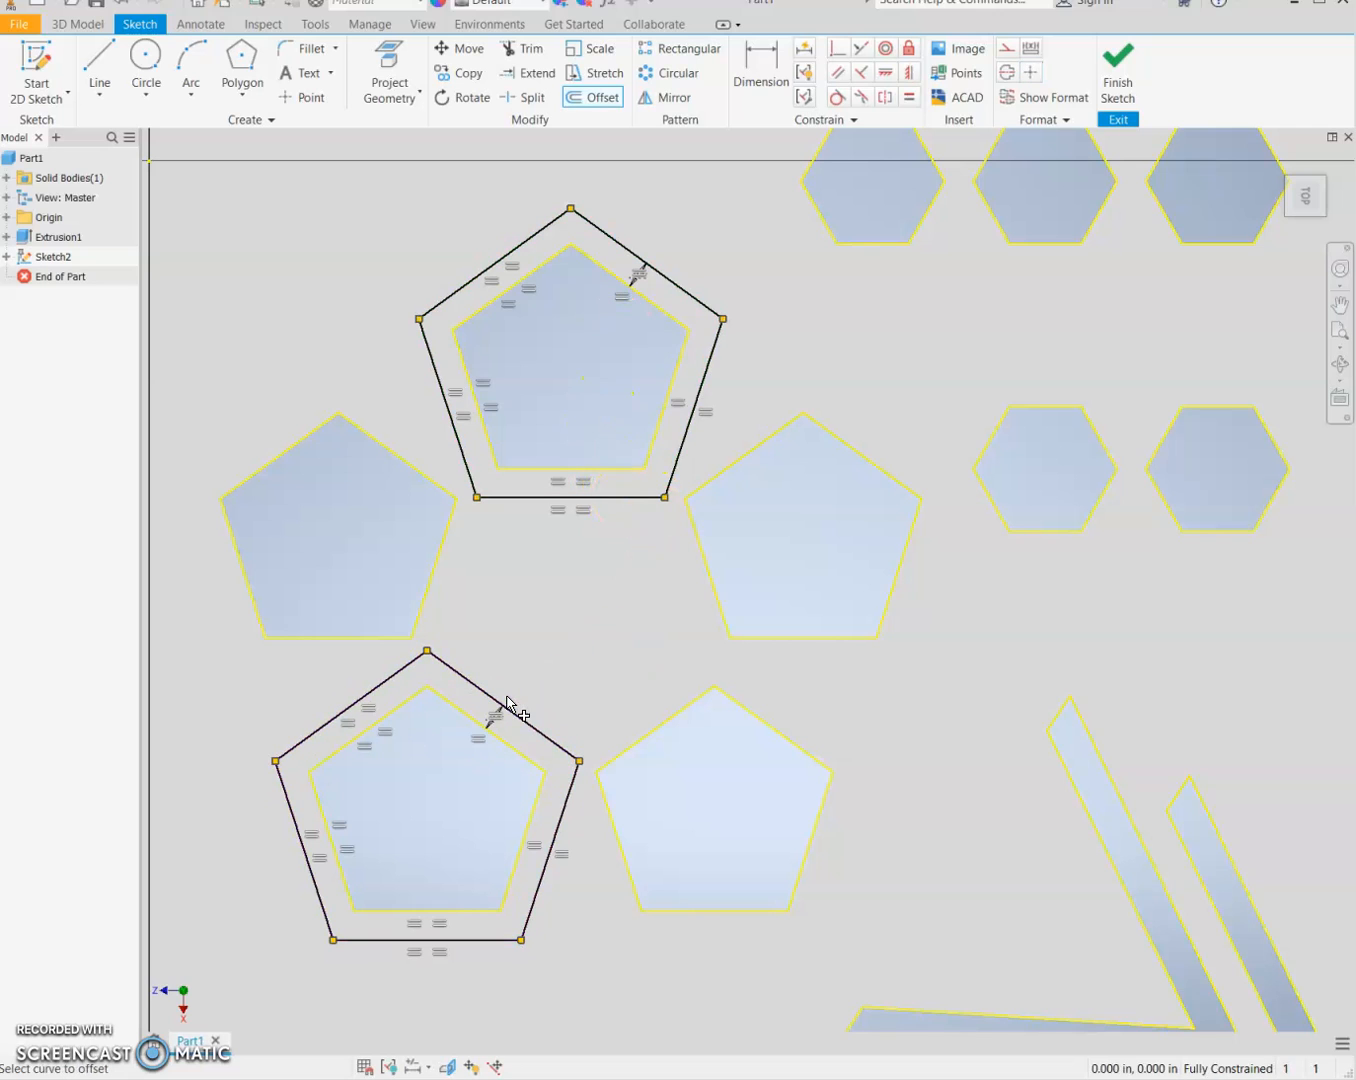
pyautogui.click(771, 742)
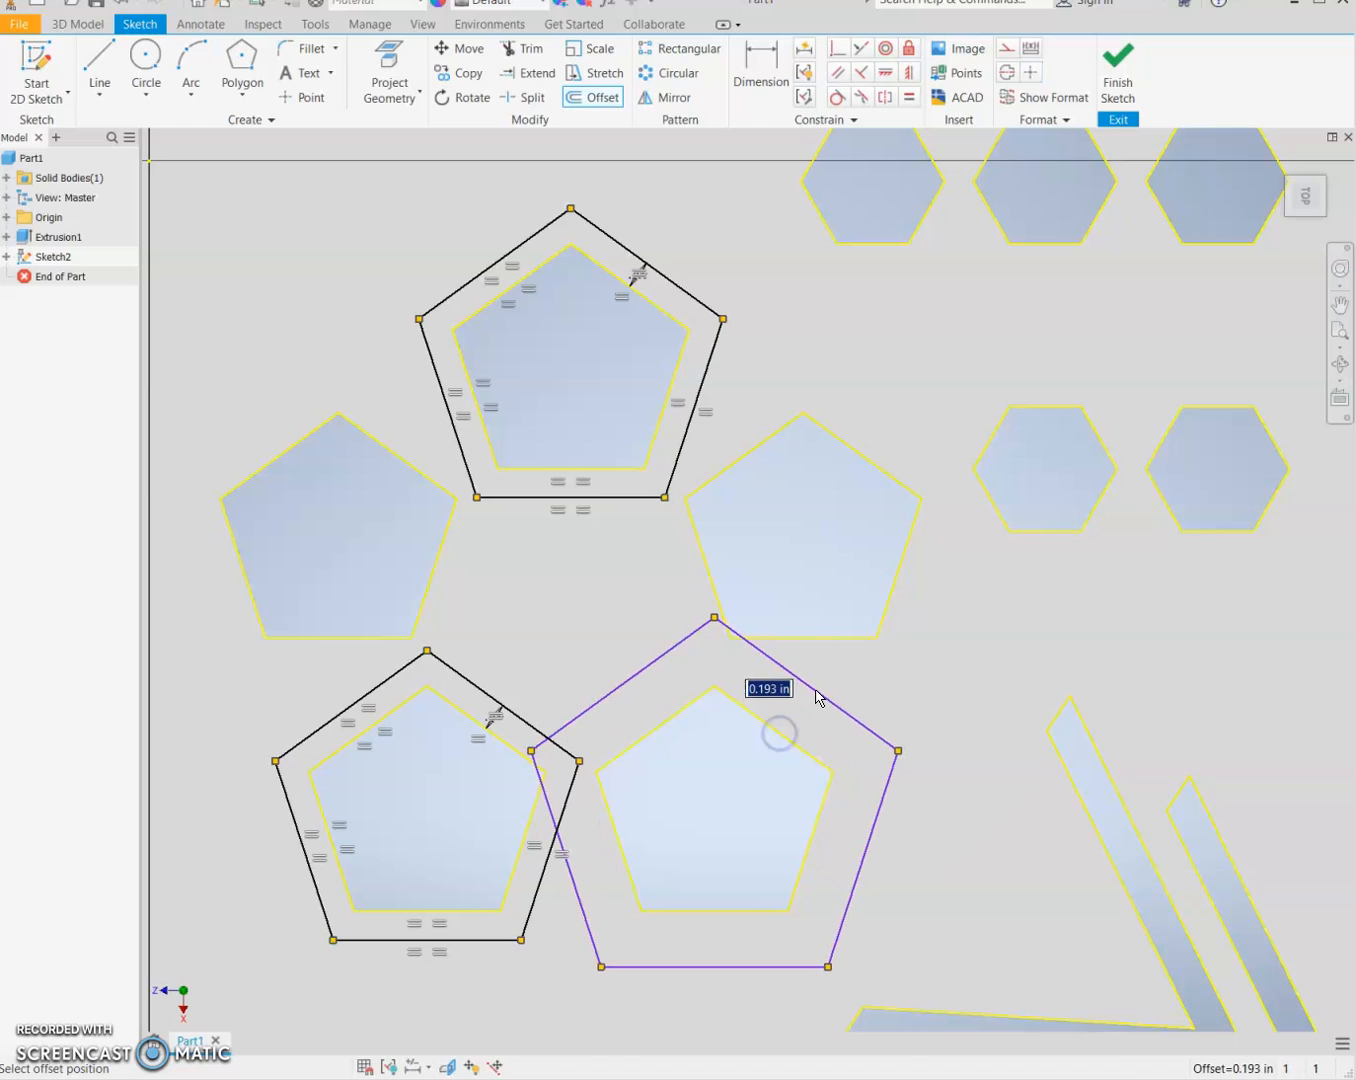
pyautogui.write('.1')
pyautogui.press('Return')
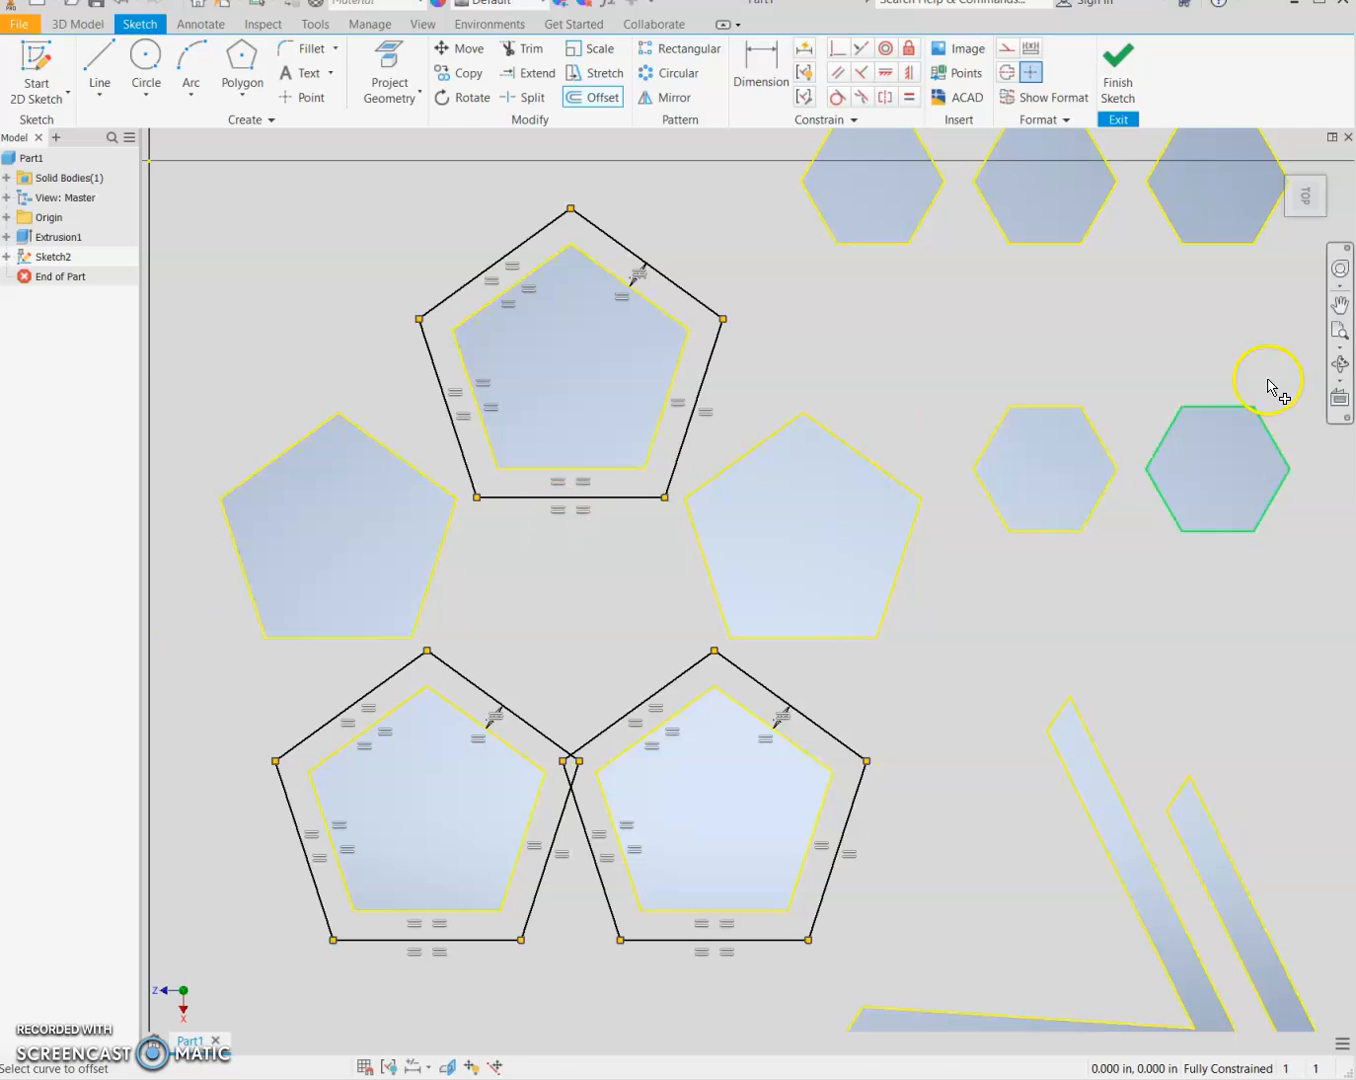
# - Fillet all five corners of the upper pentagon's offset outline with a 0.2 in radius
pyautogui.scroll(-5, 641, 741)
pyautogui.scroll(8, 641, 742)
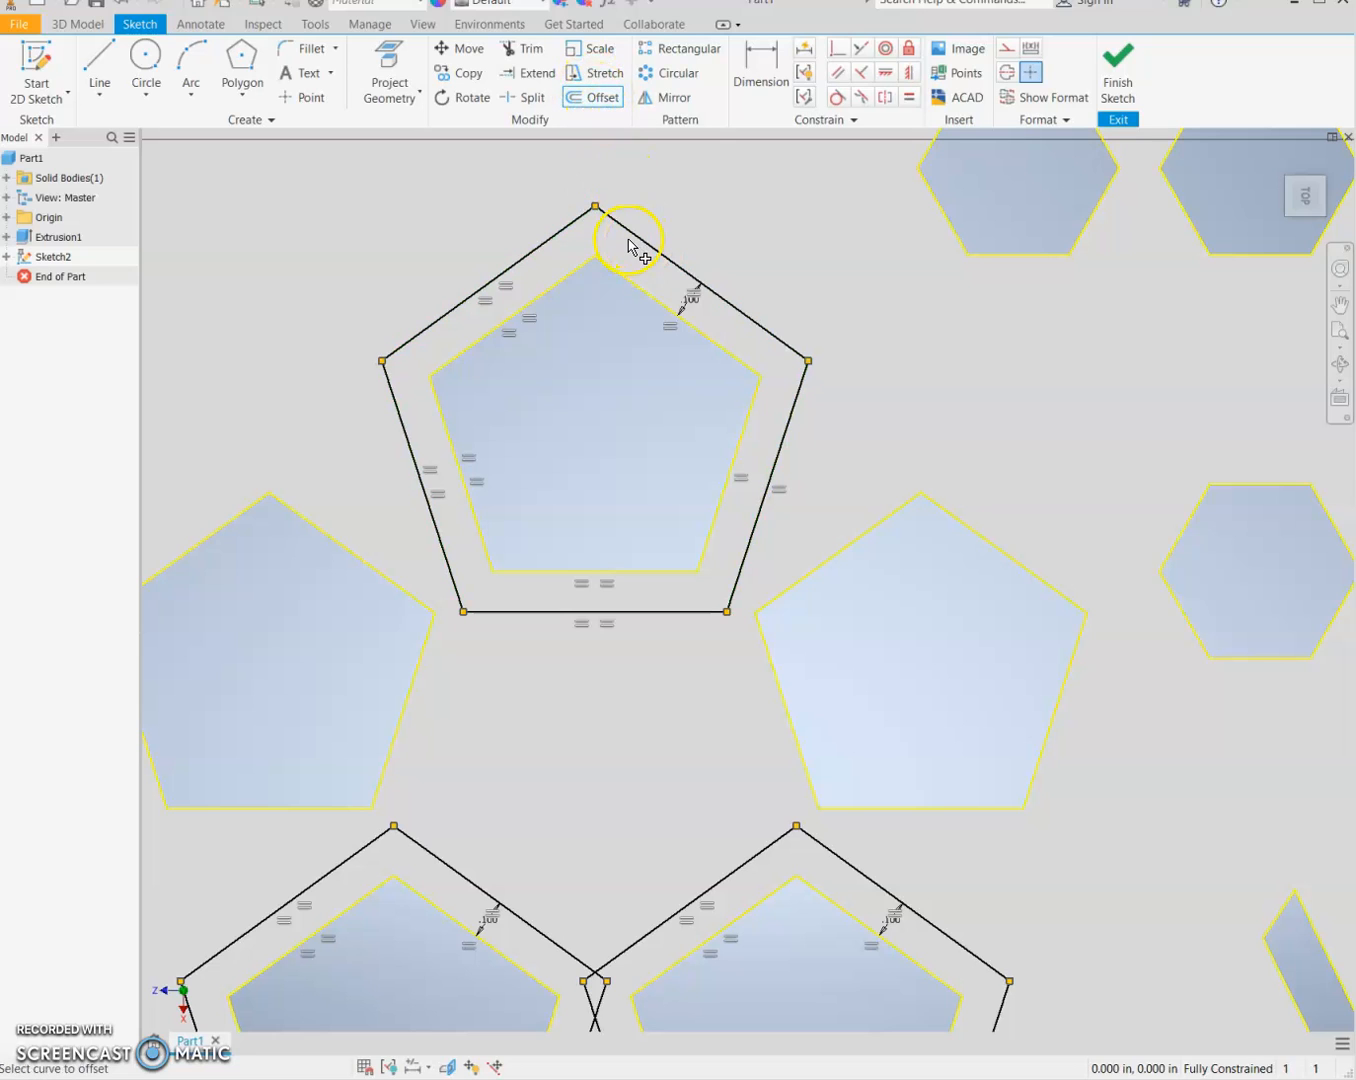
pyautogui.click(310, 48)
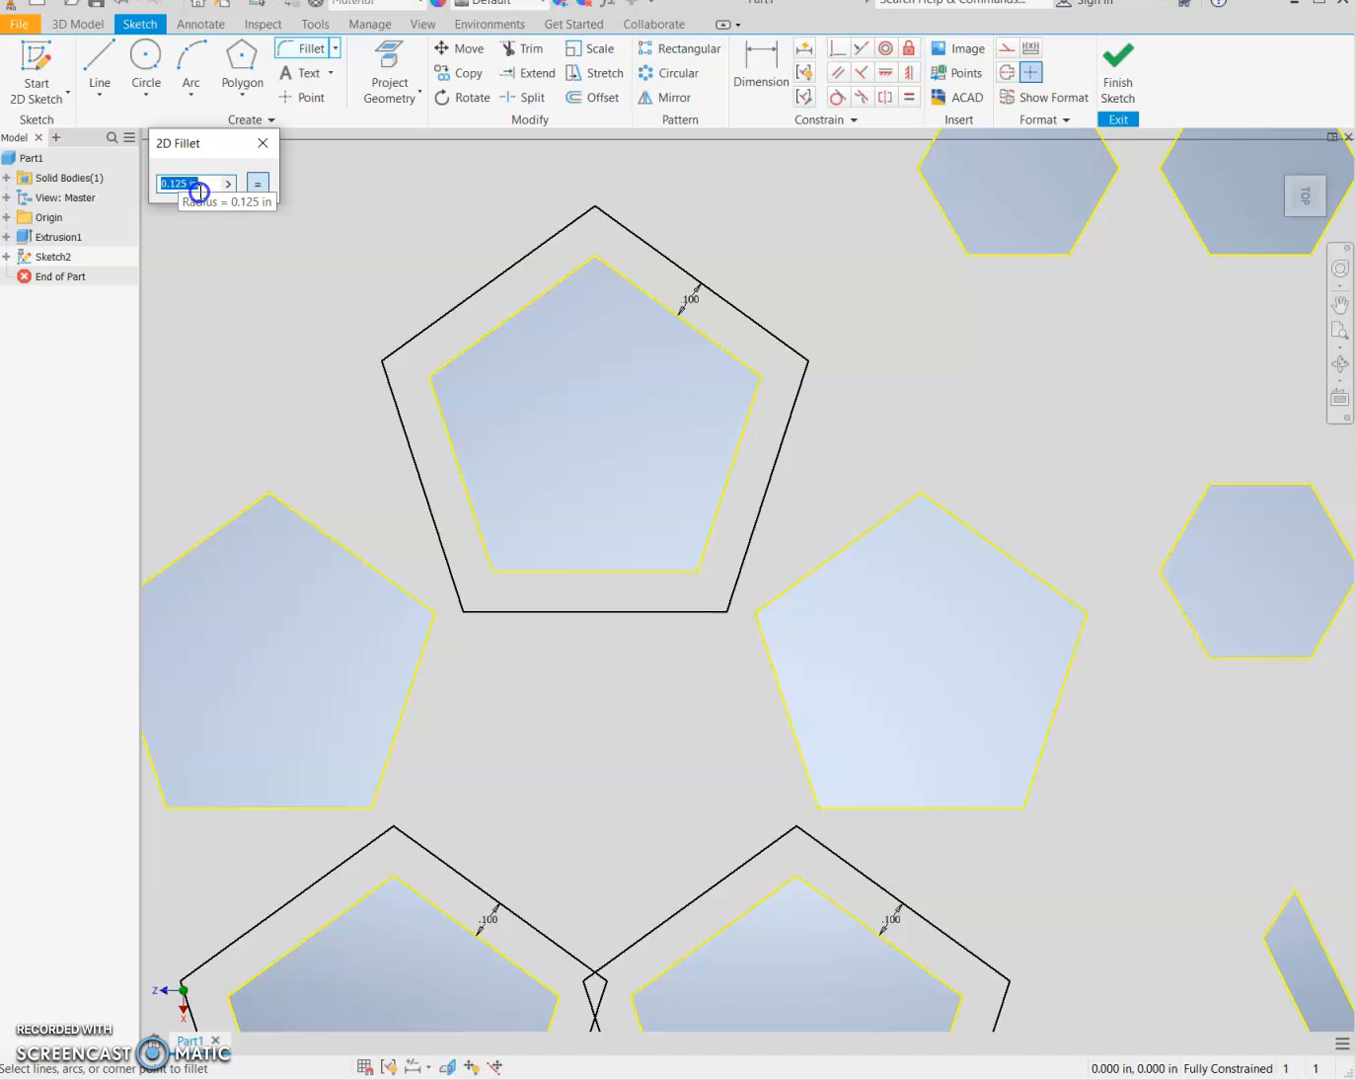
pyautogui.write('.2')
pyautogui.click(546, 242)
pyautogui.click(616, 223)
pyautogui.click(789, 424)
pyautogui.click(776, 346)
pyautogui.click(455, 593)
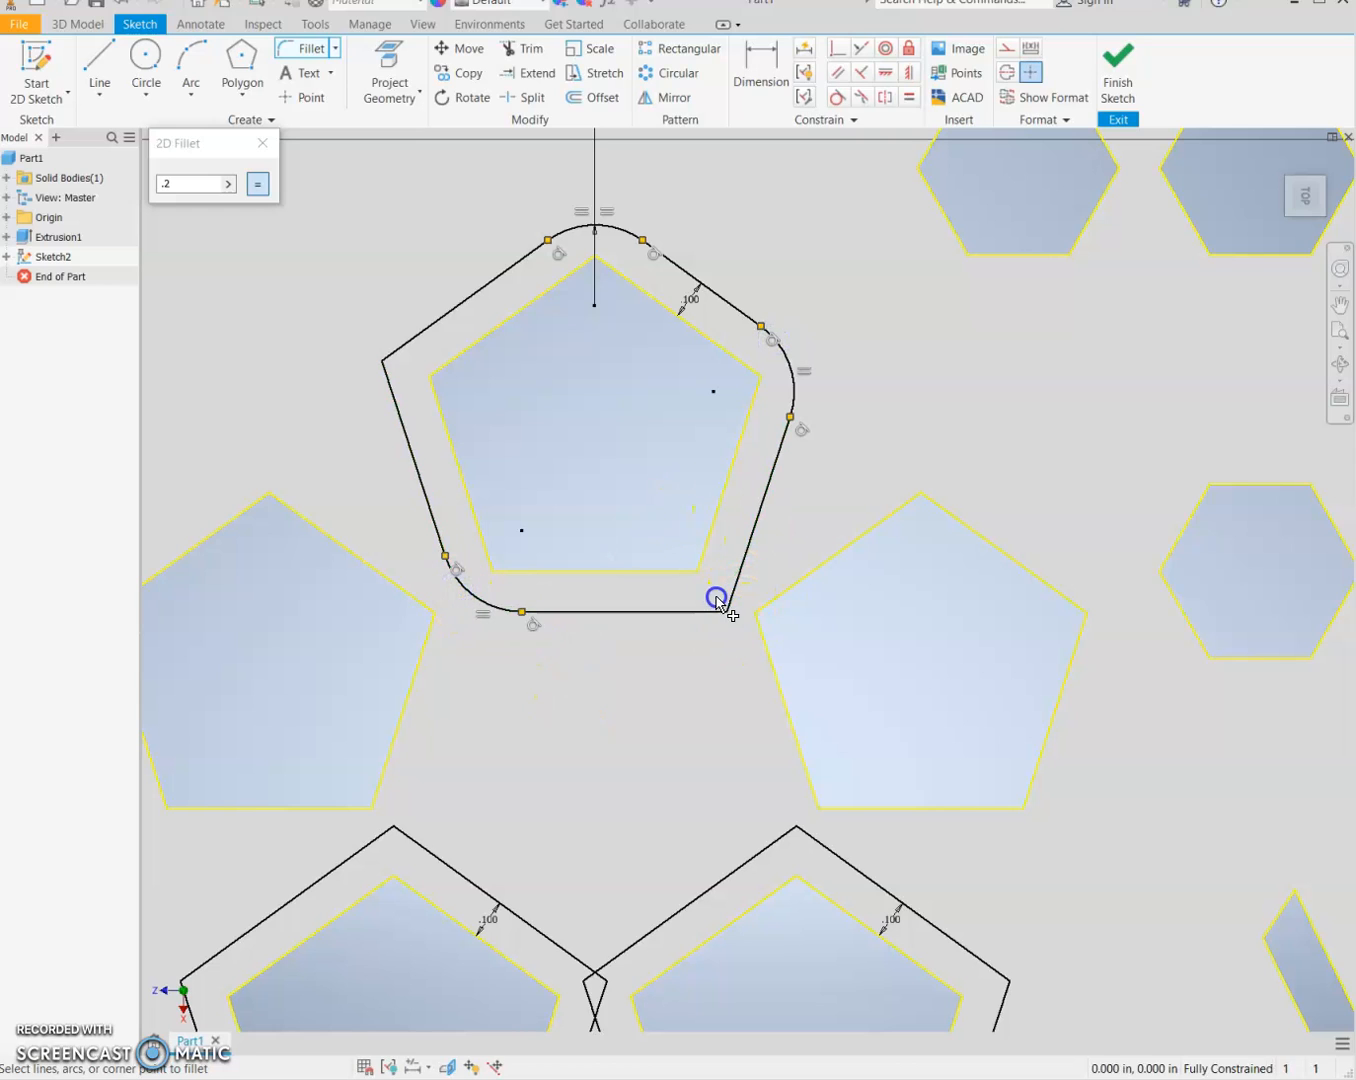
pyautogui.click(723, 606)
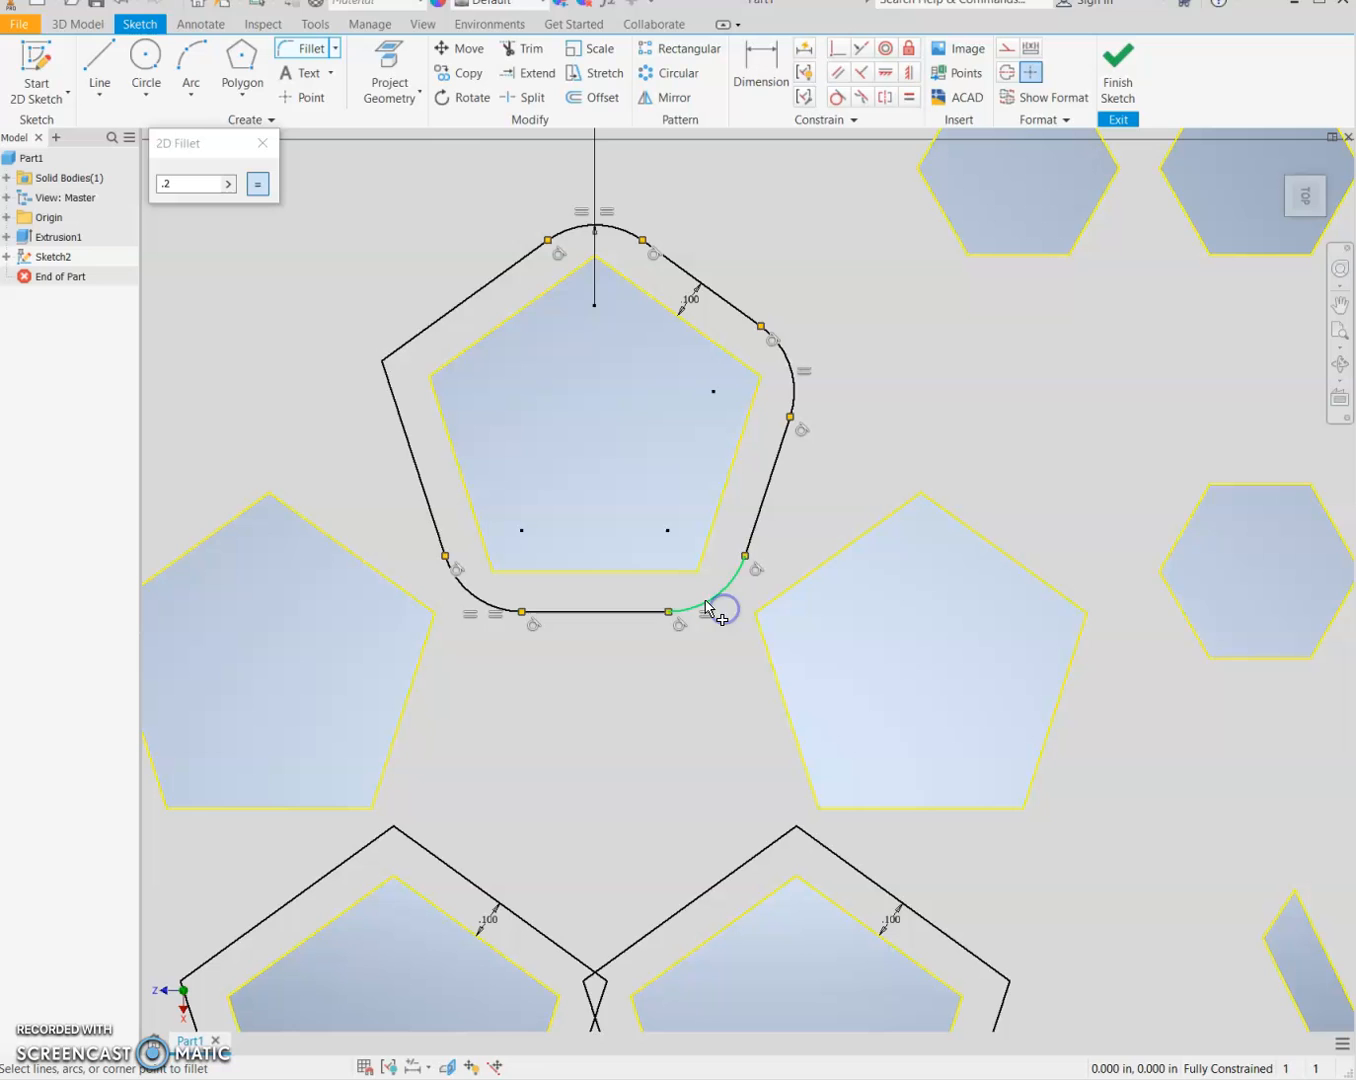
pyautogui.click(384, 365)
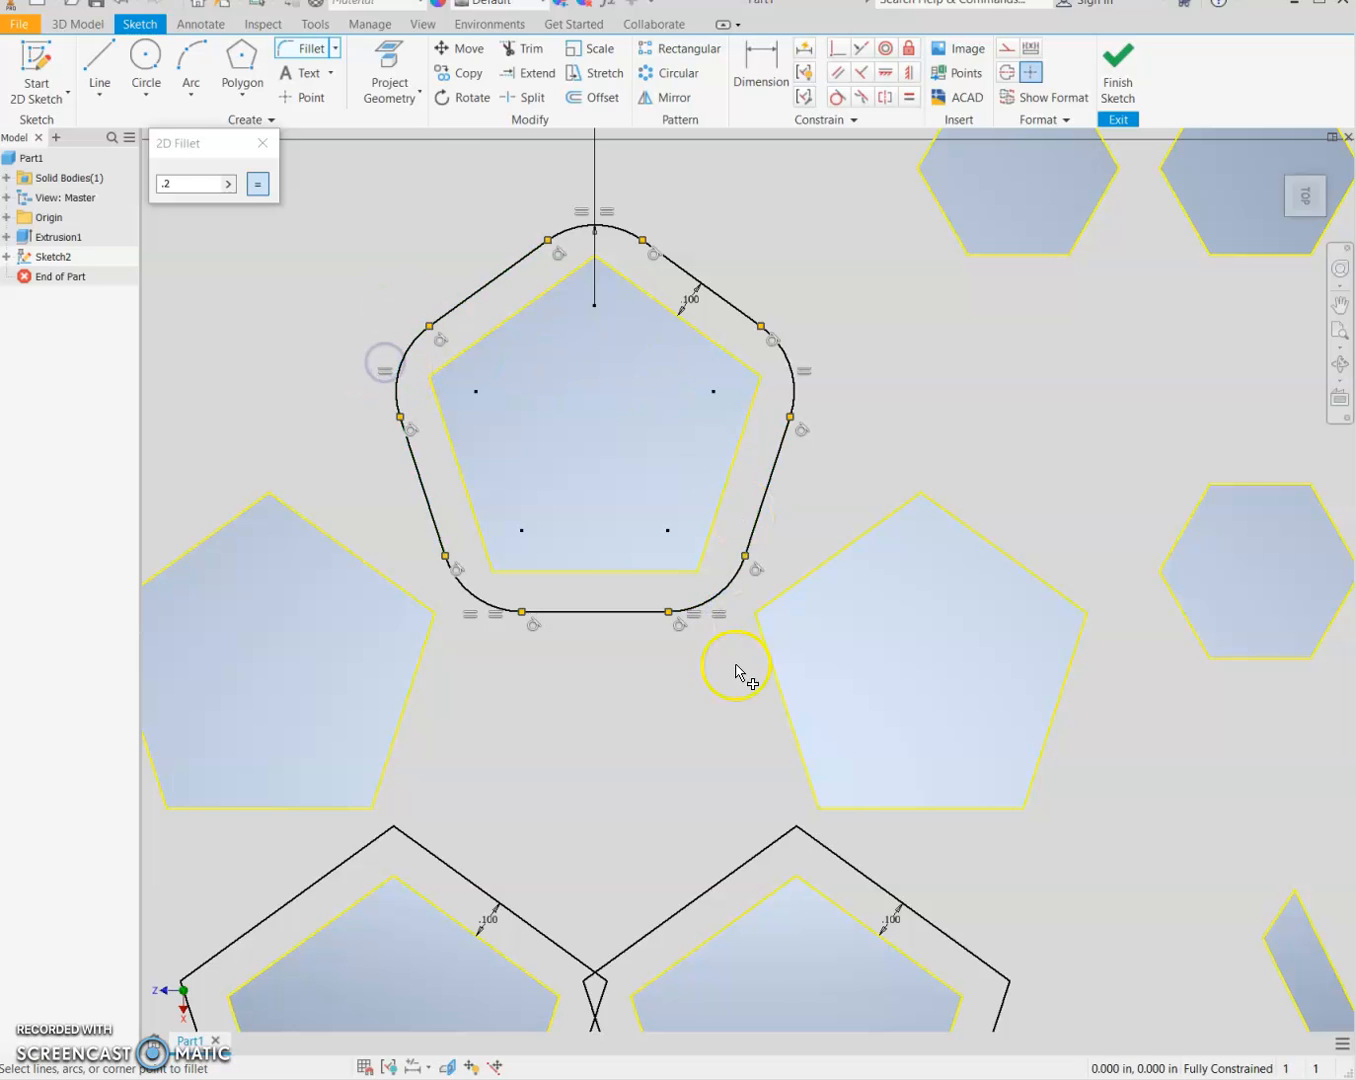
# - Fillet all five corners of the lower-left pentagon's offset outline with the same 0.2 in radius
pyautogui.moveTo(737, 670); pyautogui.dragTo(787, 403, button='middle')
pyautogui.click(494, 530)
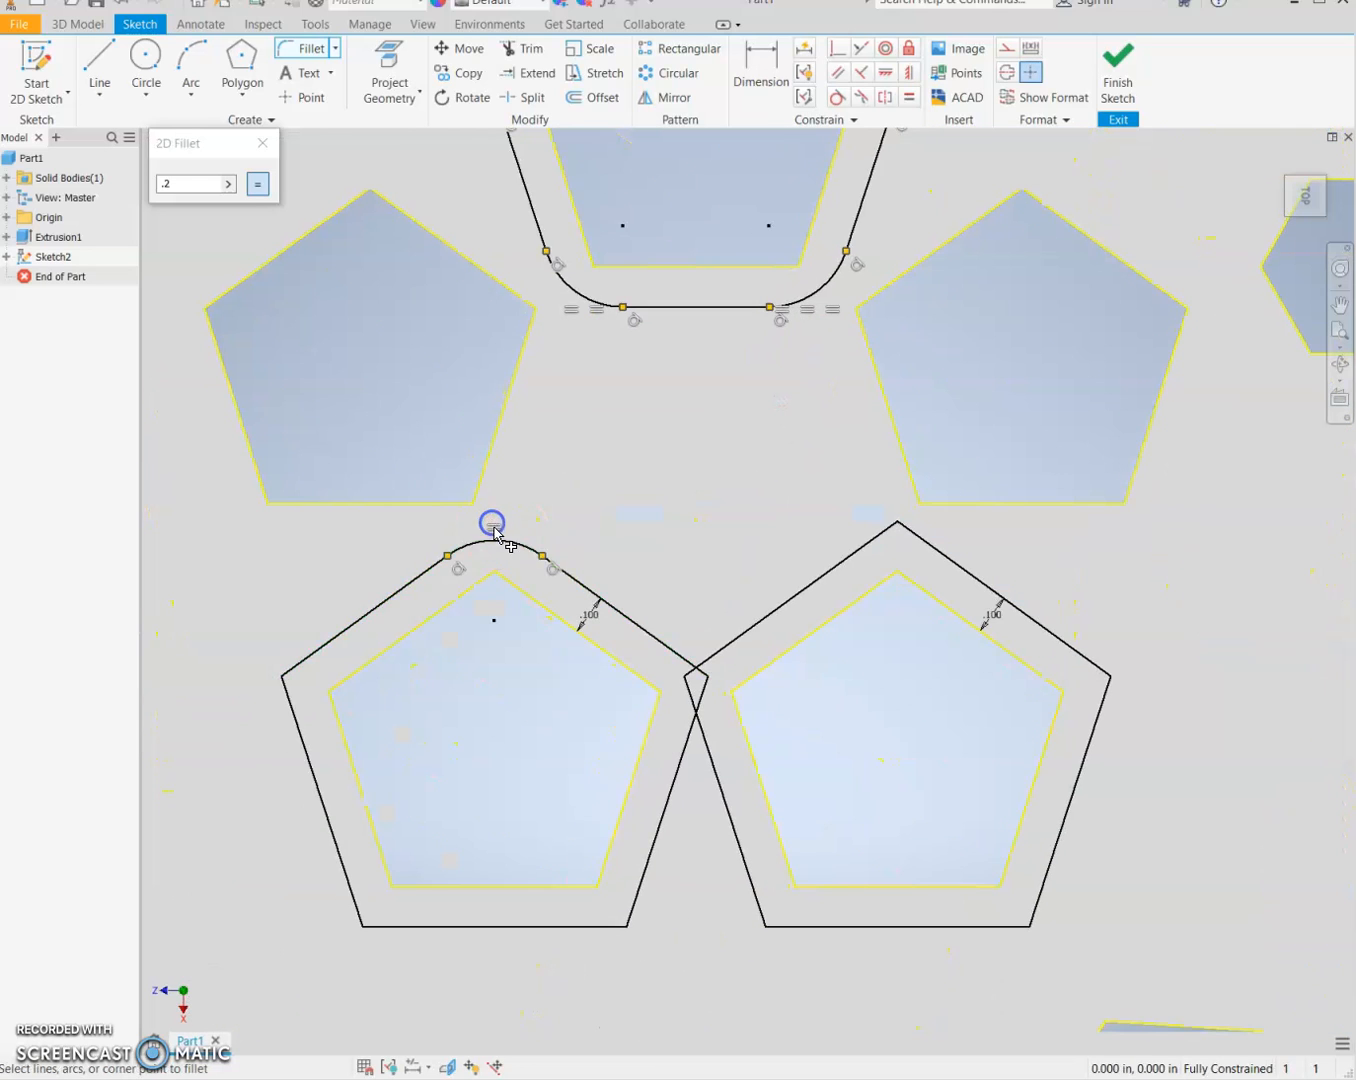
pyautogui.click(285, 680)
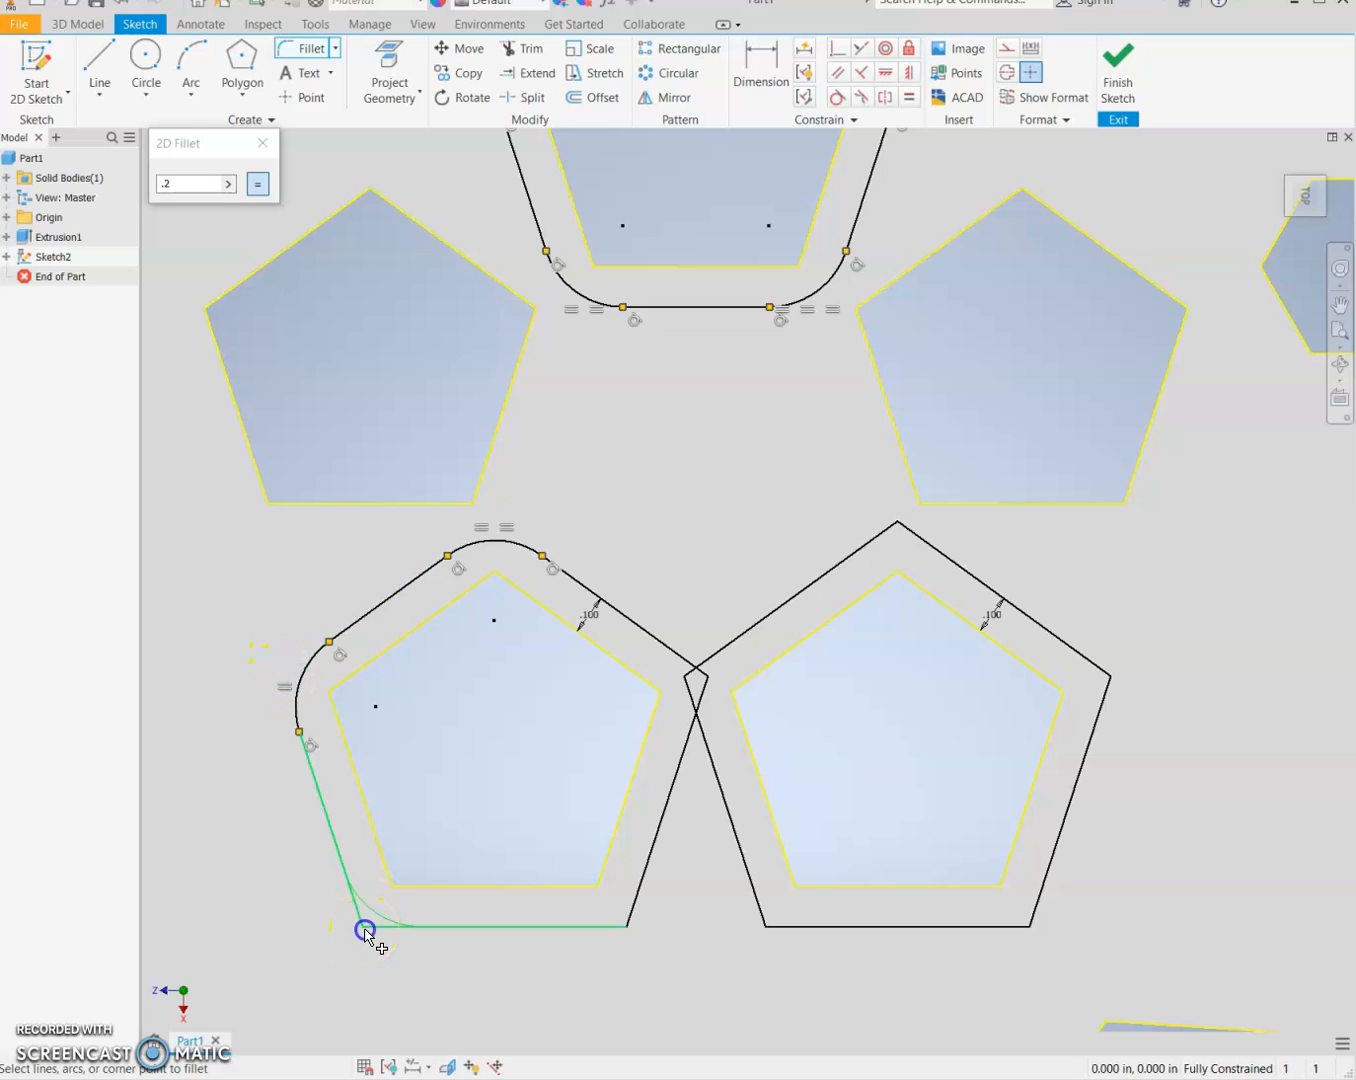
pyautogui.click(366, 932)
pyautogui.click(628, 926)
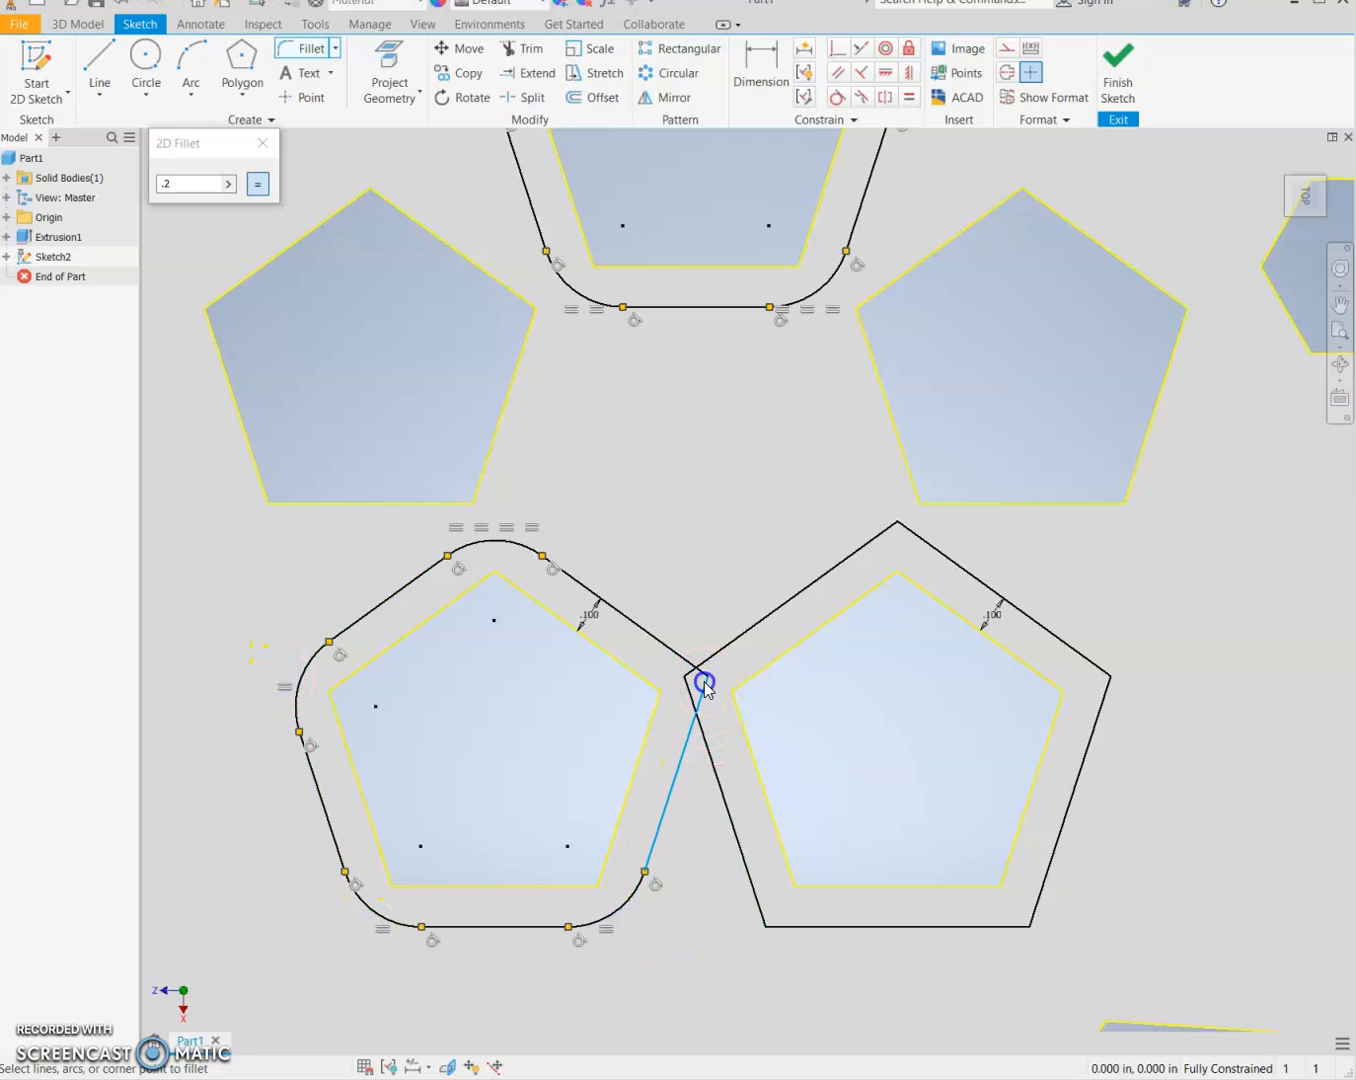
pyautogui.click(702, 684)
# - Fillet all five corners of the lower-right pentagon's offset outline at 0.2 in and finish the sketch
pyautogui.click(692, 684)
pyautogui.click(761, 919)
pyautogui.click(793, 920)
pyautogui.click(770, 925)
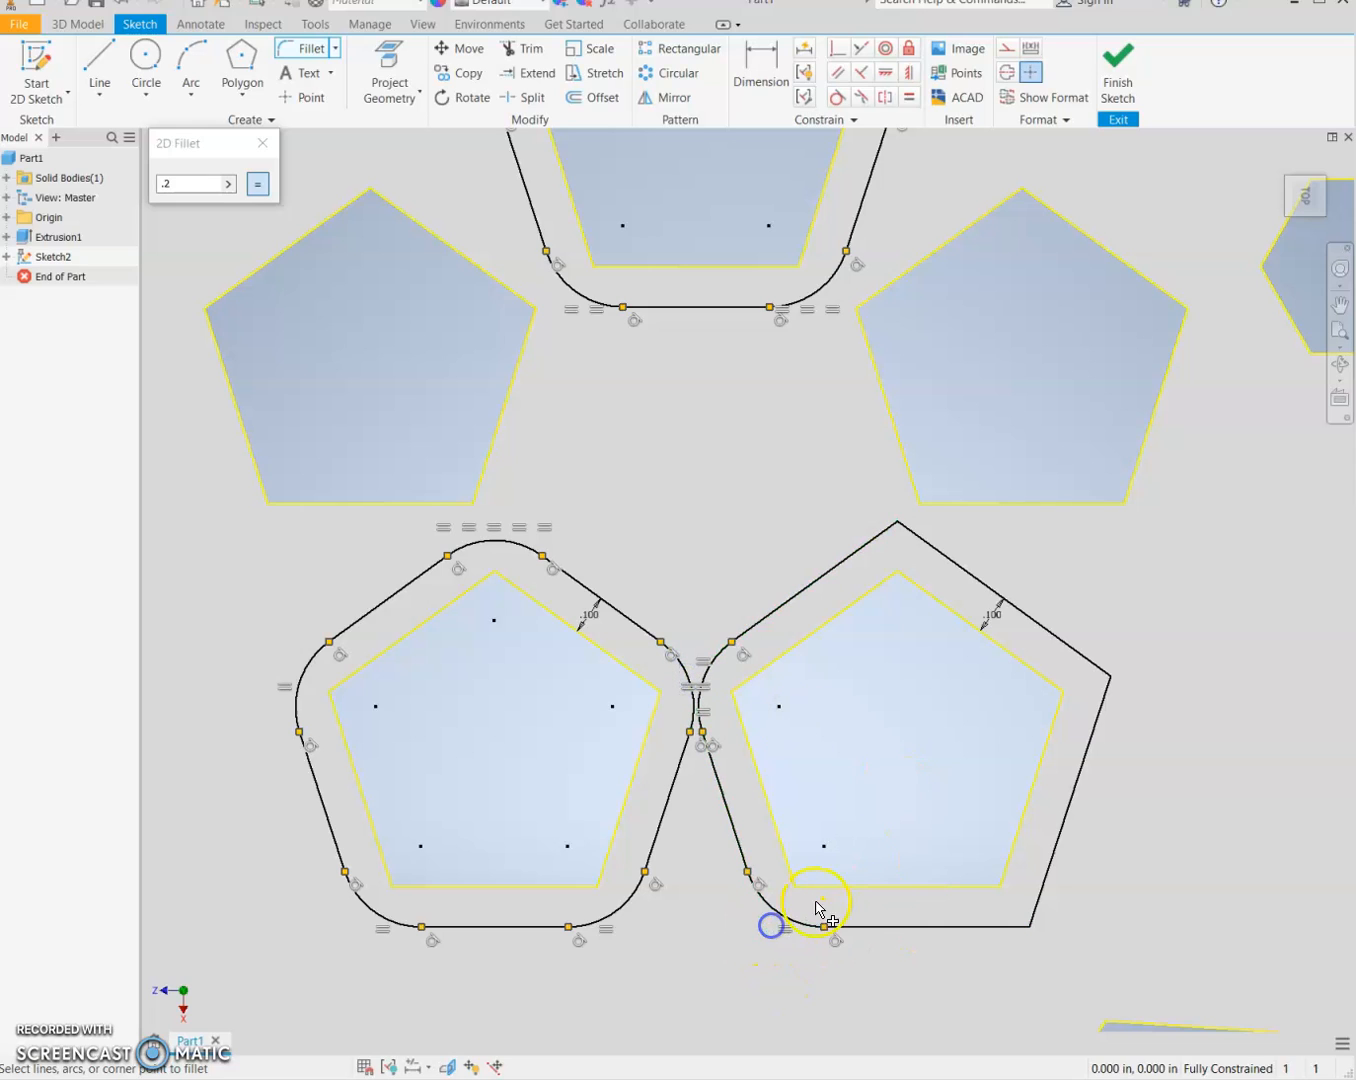
pyautogui.click(1035, 925)
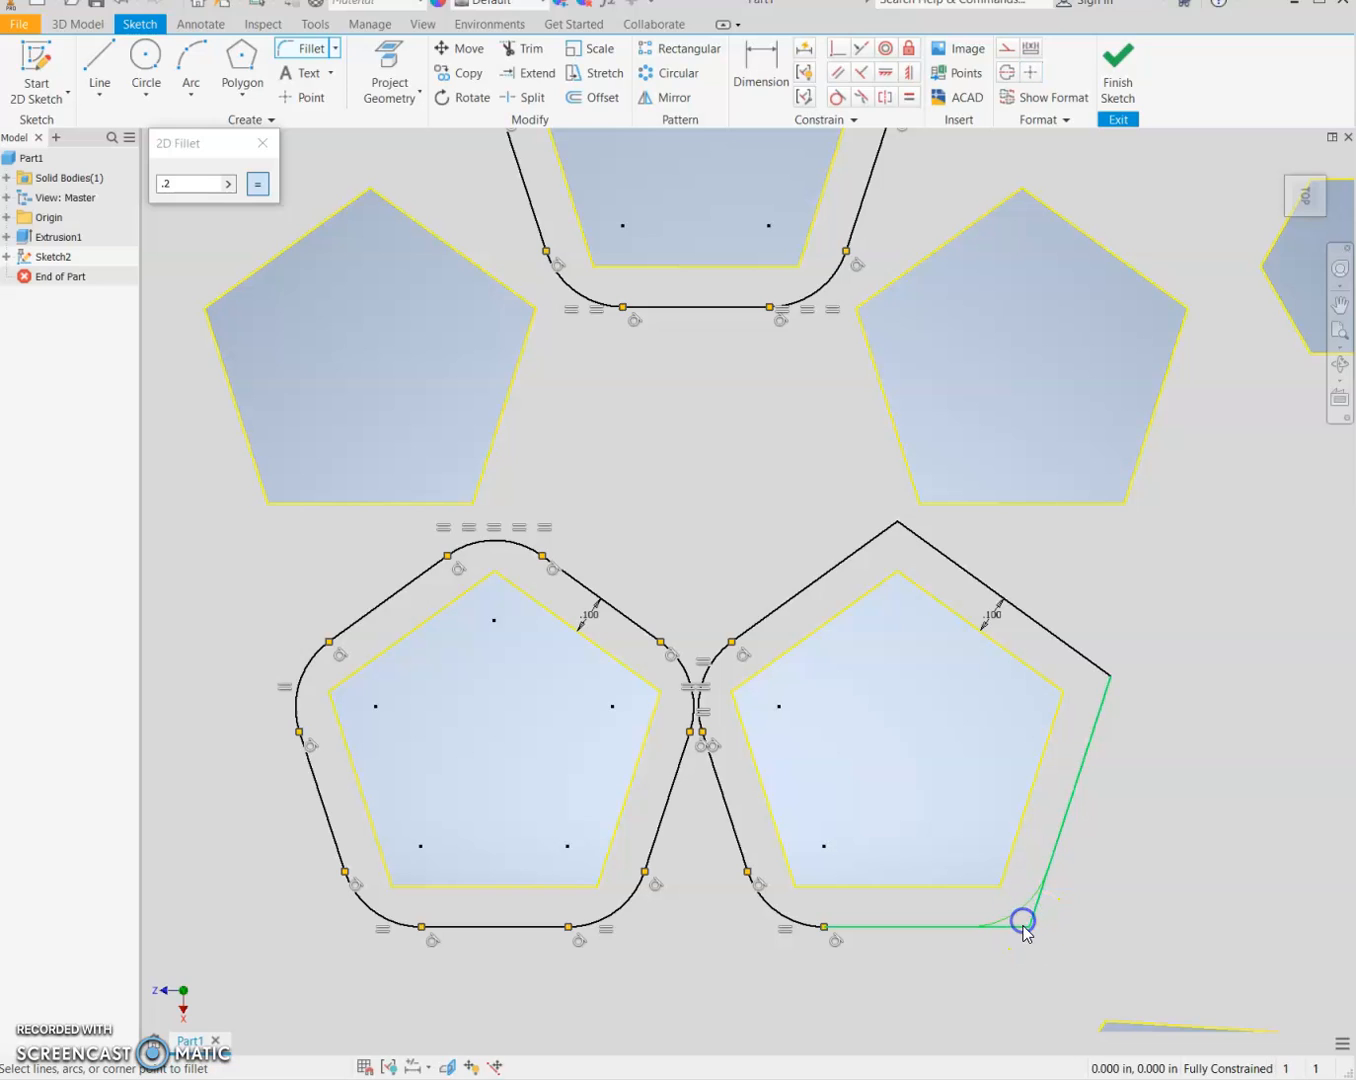
pyautogui.click(1014, 926)
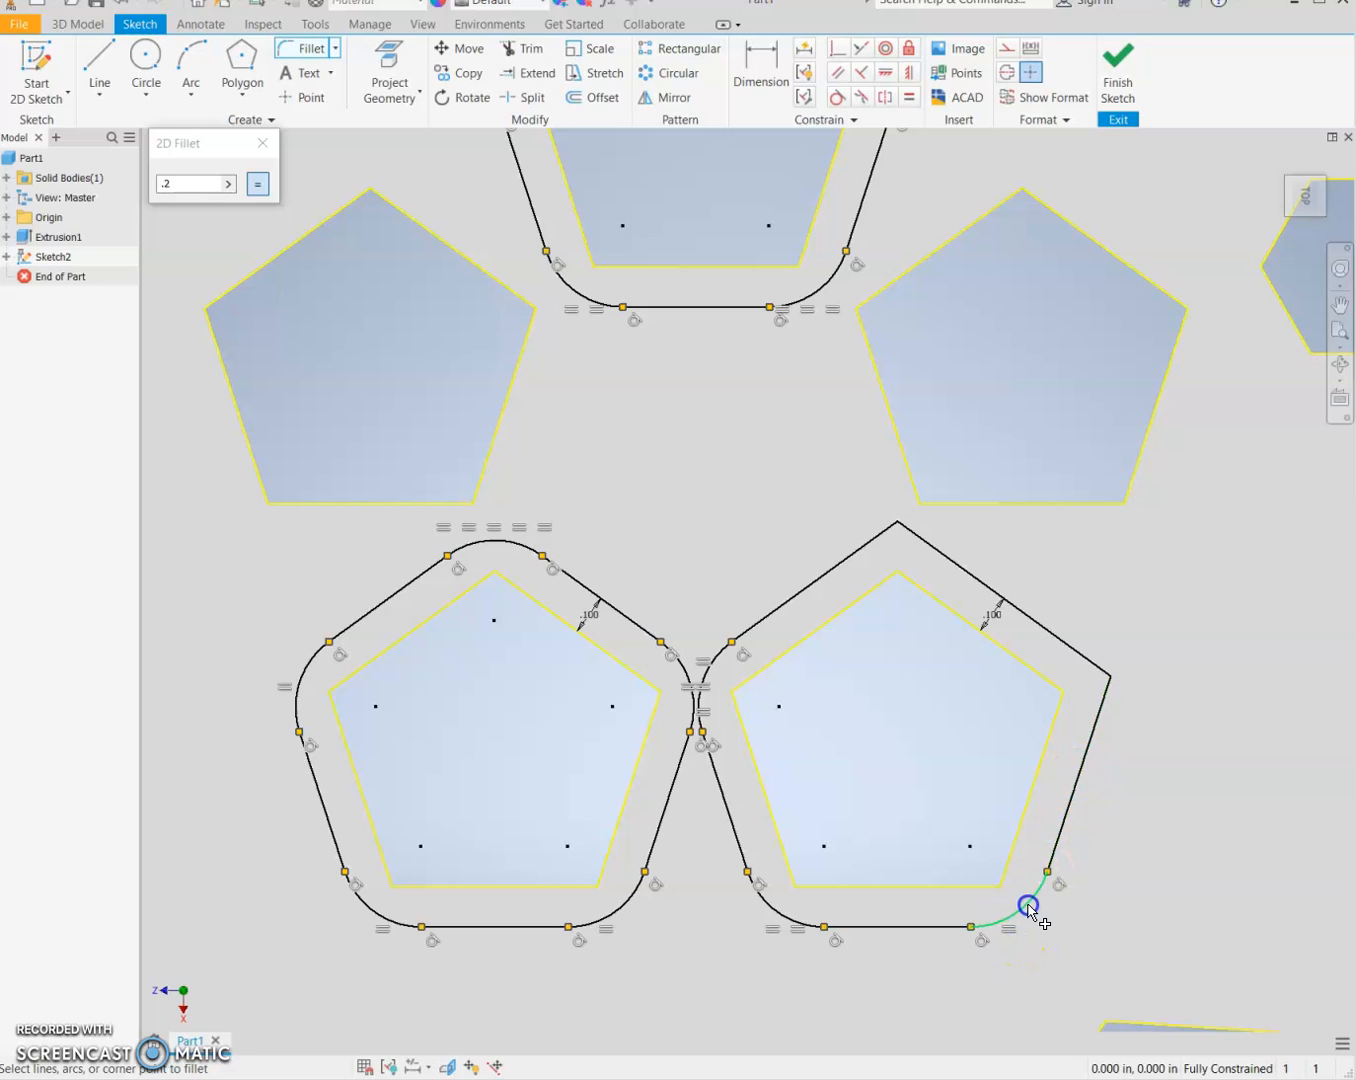
pyautogui.click(1102, 669)
pyautogui.click(1107, 710)
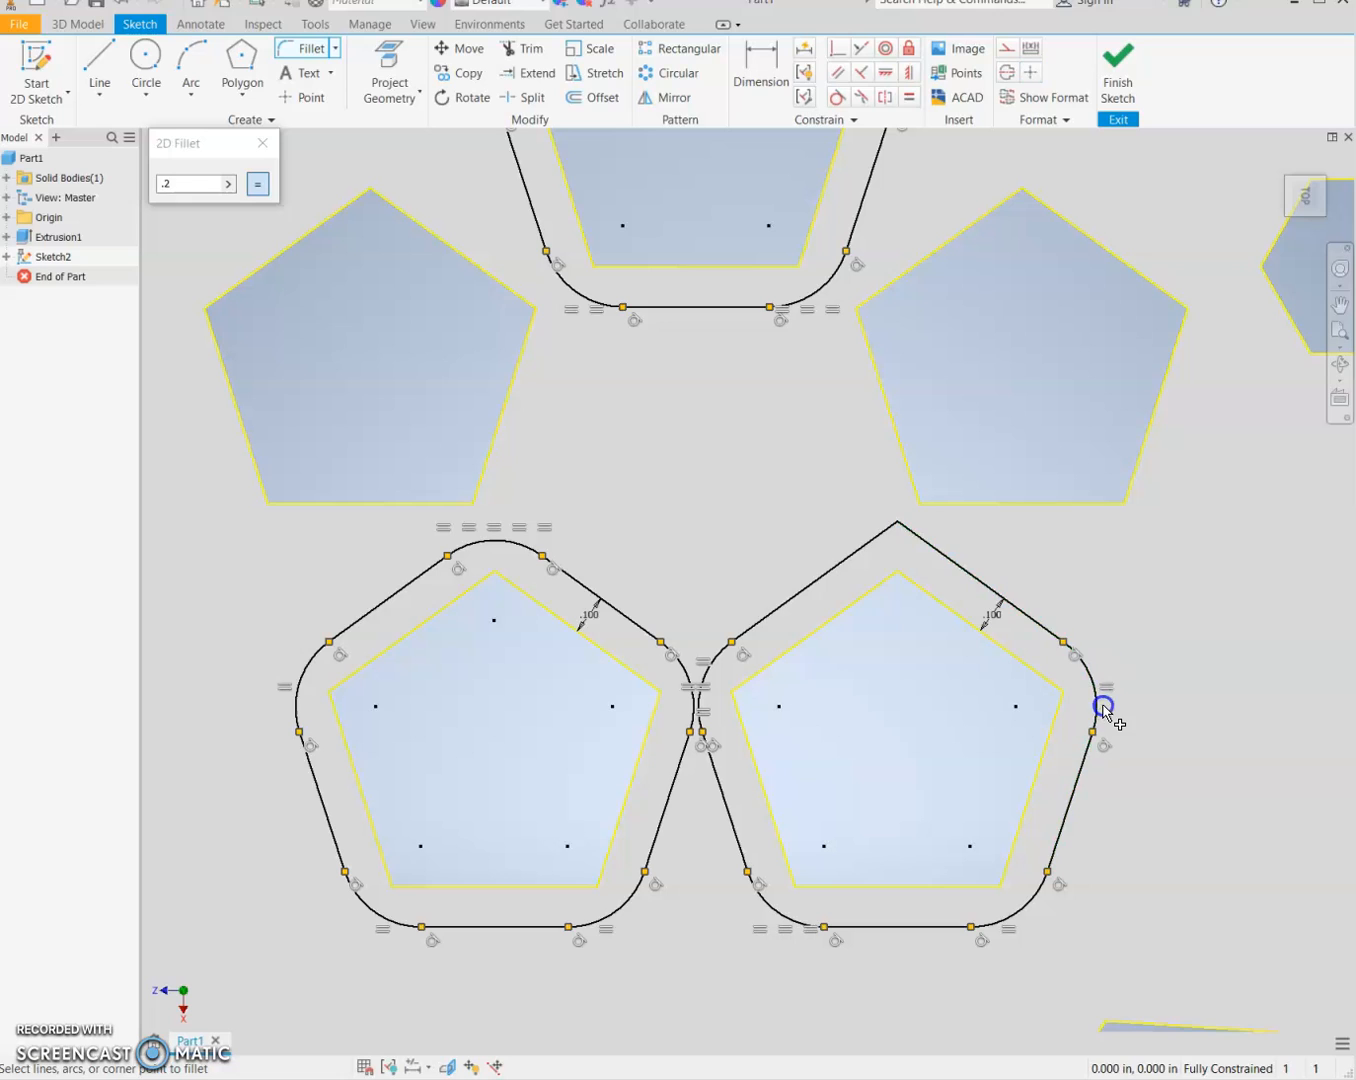
pyautogui.click(895, 531)
pyautogui.scroll(-3, 823, 751)
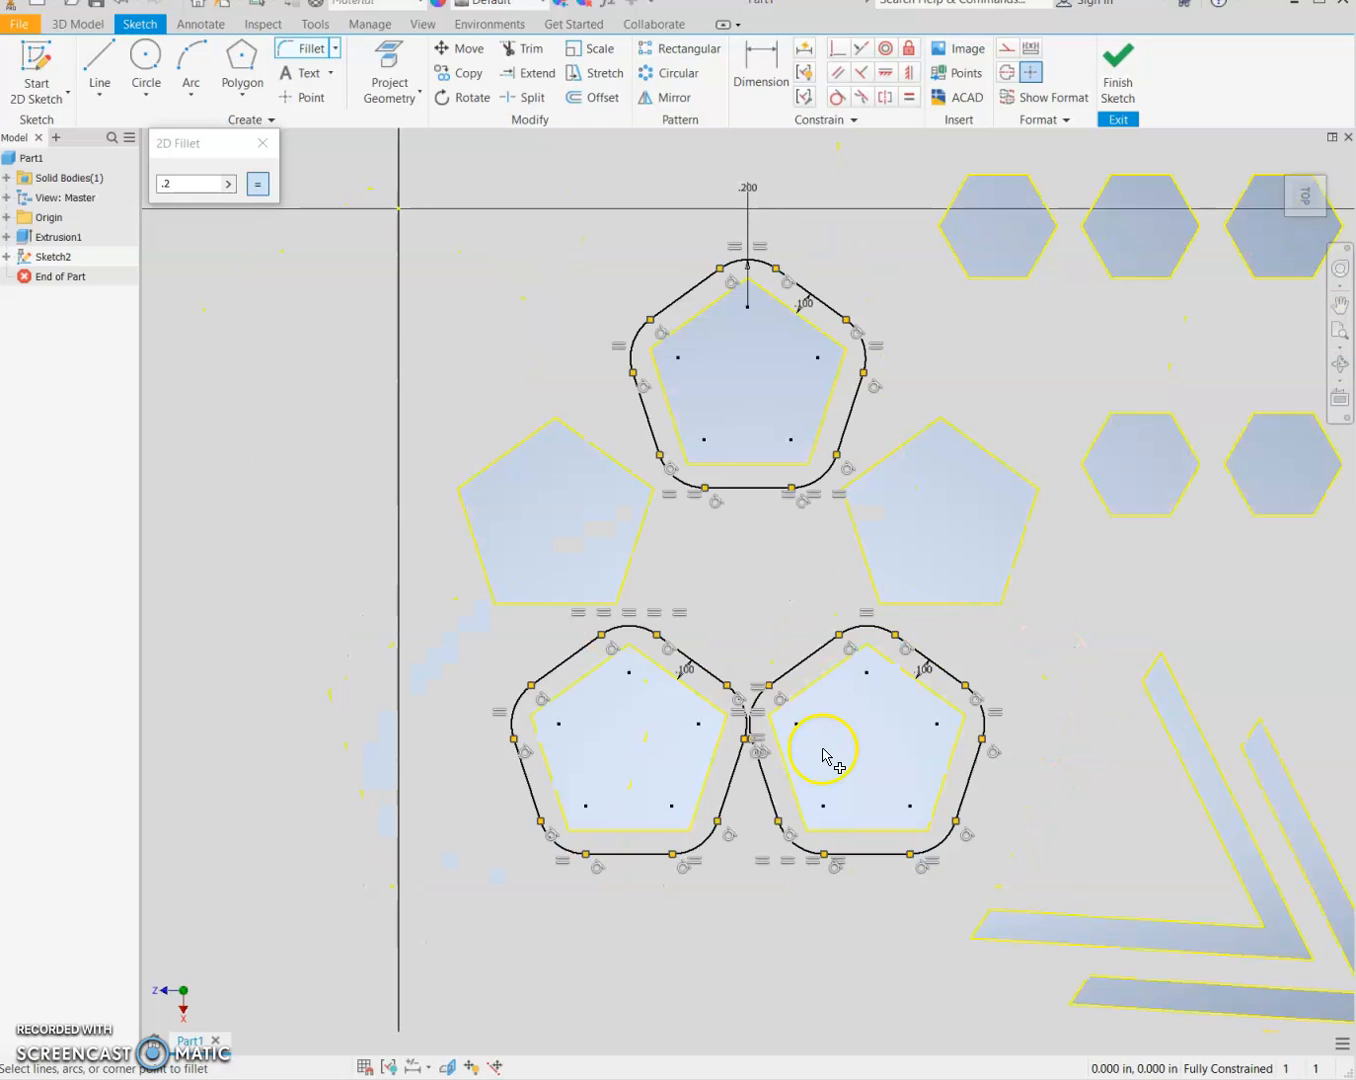
pyautogui.moveTo(974, 794)
pyautogui.mouseDown(button='middle')
pyautogui.moveTo(772, 793)
pyautogui.moveTo(794, 788)
pyautogui.mouseUp(button='middle')
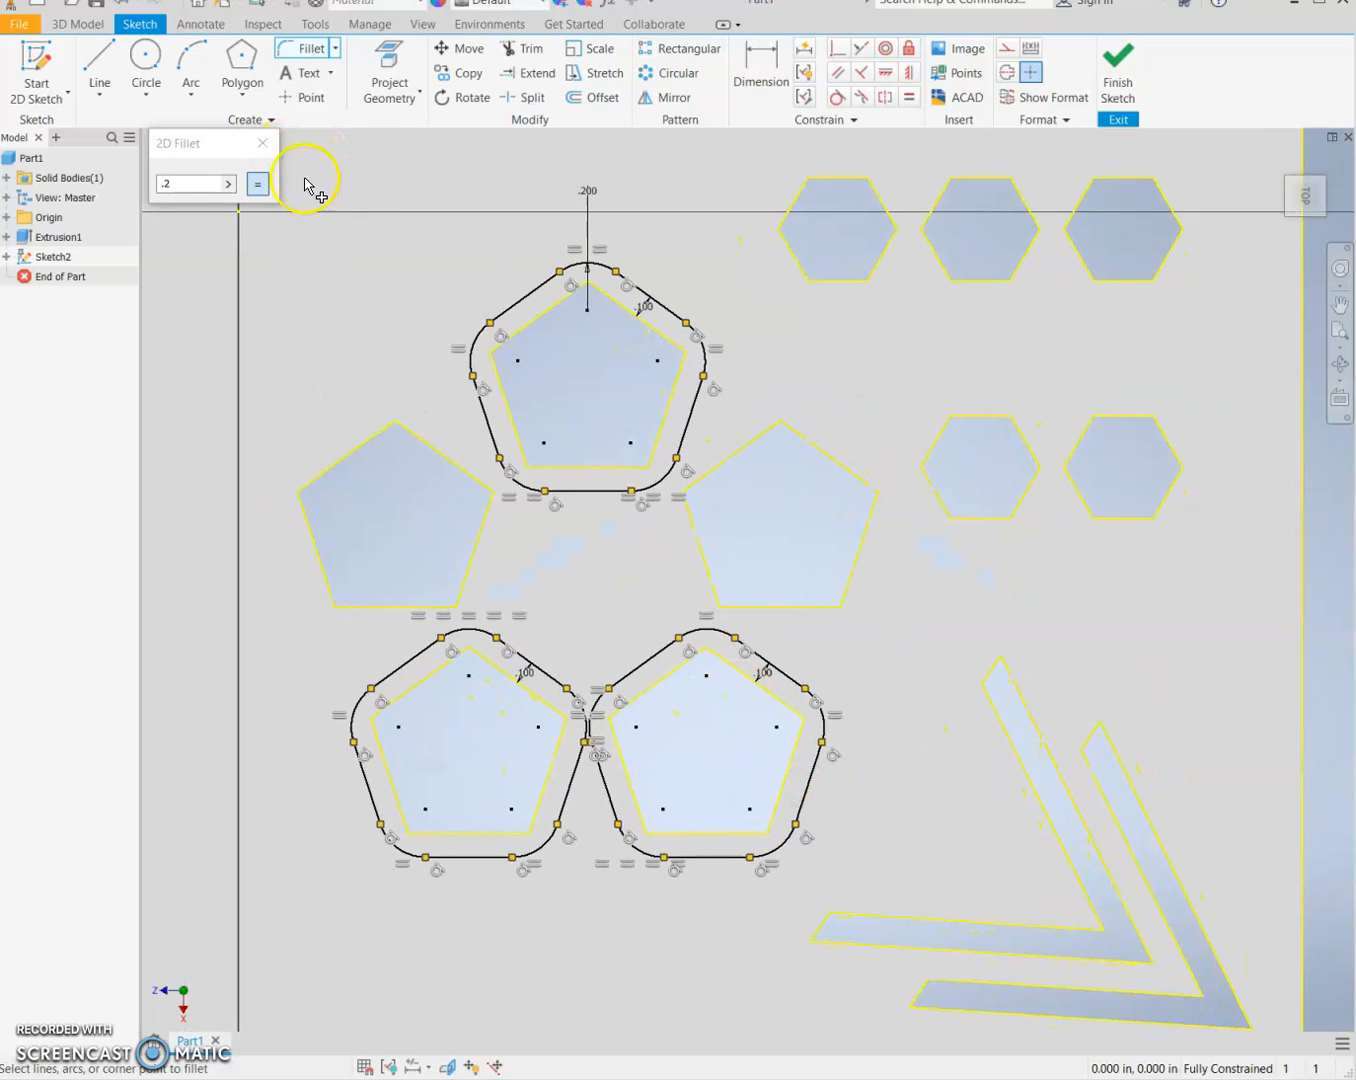
pyautogui.click(262, 143)
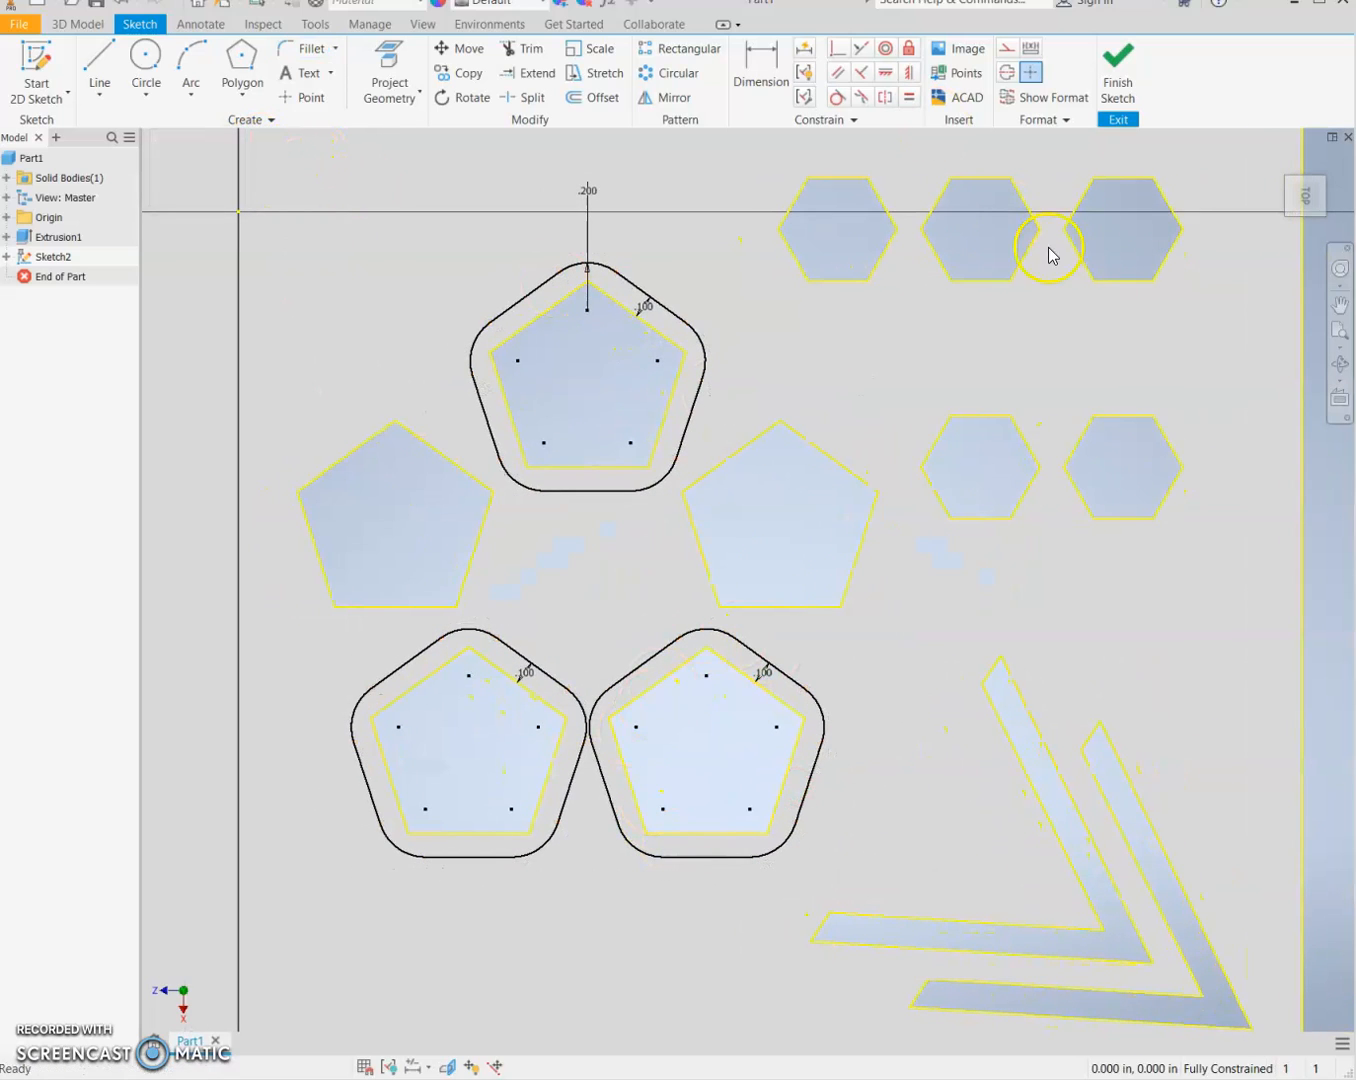
pyautogui.click(1116, 75)
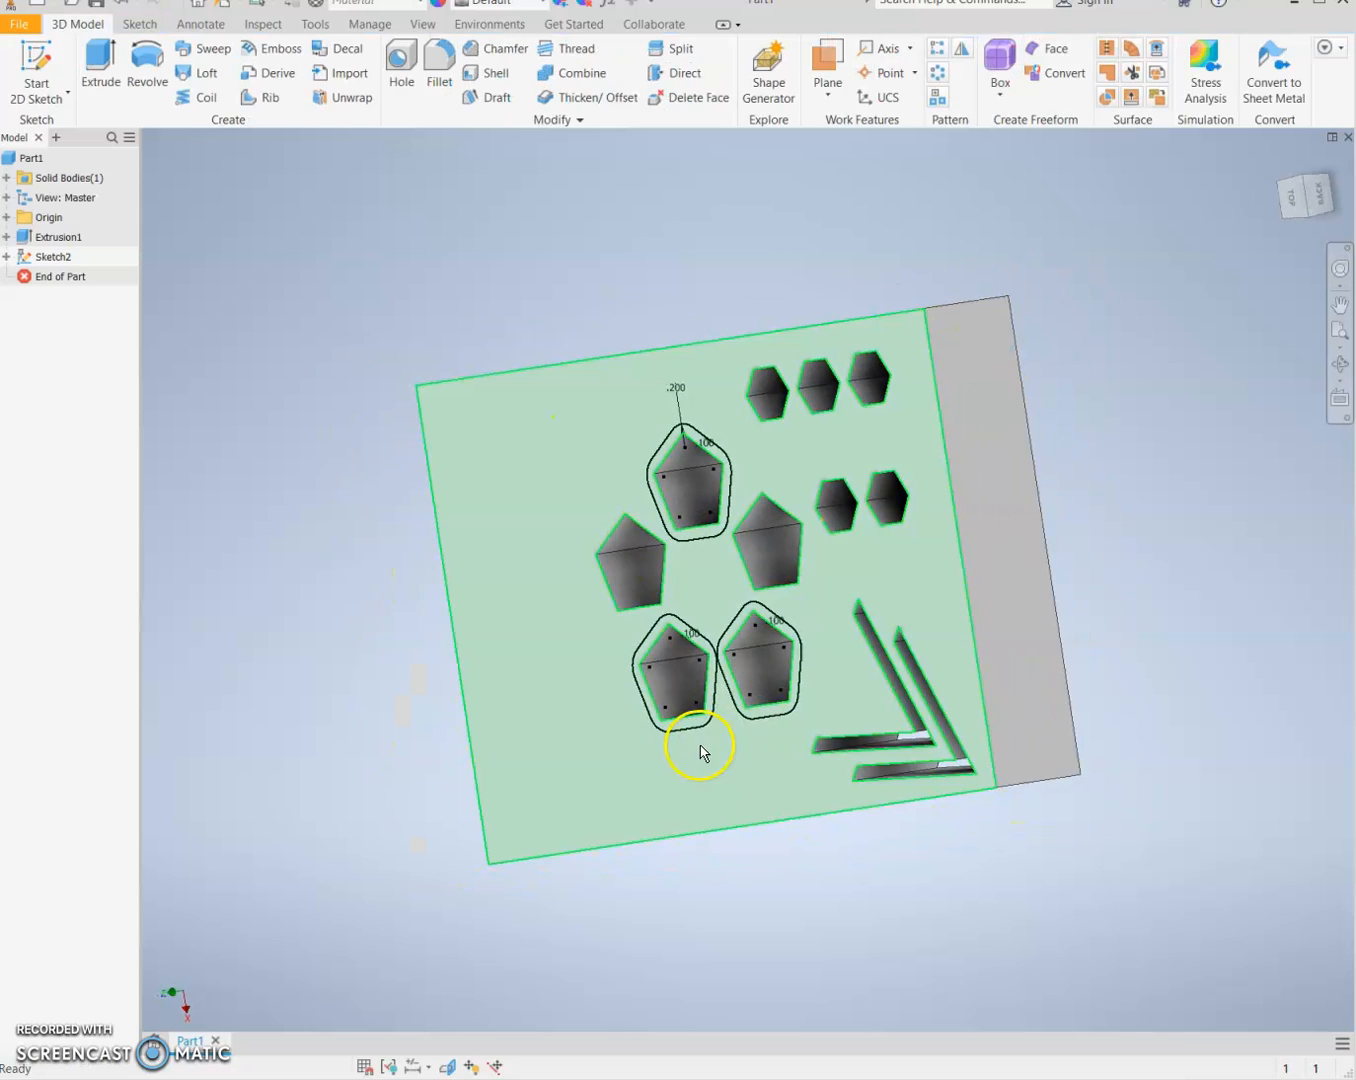
# - Extrude the three rounded ring profiles around the pentagon holes 0.5 in upward, joined to the plate
pyautogui.press('e')
pyautogui.scroll(5, 671, 561)
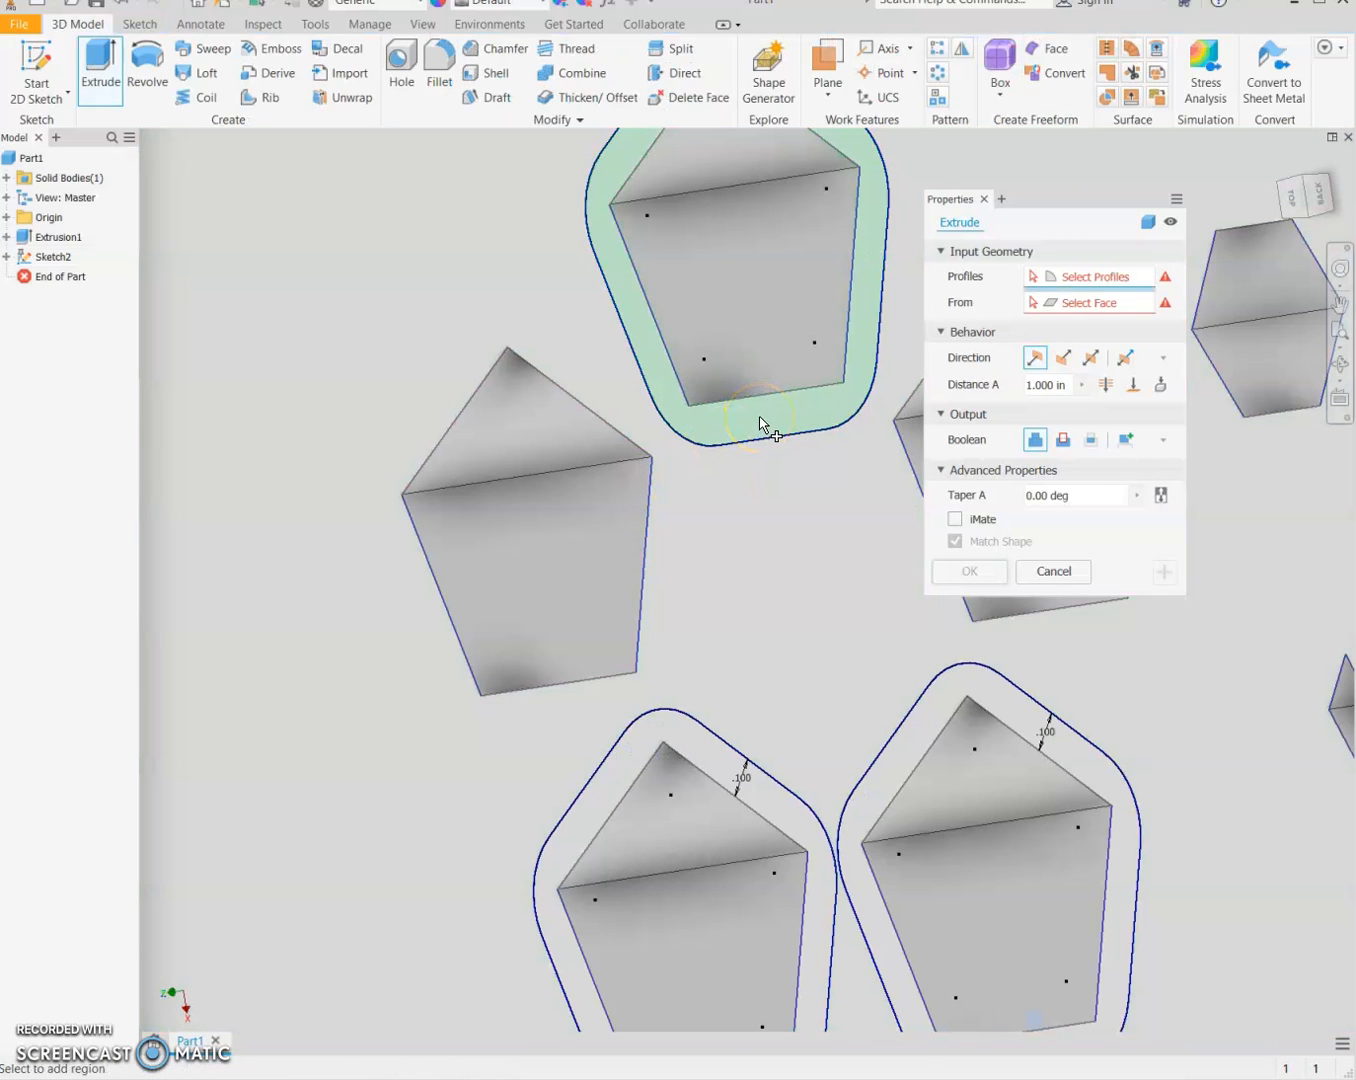
pyautogui.click(760, 425)
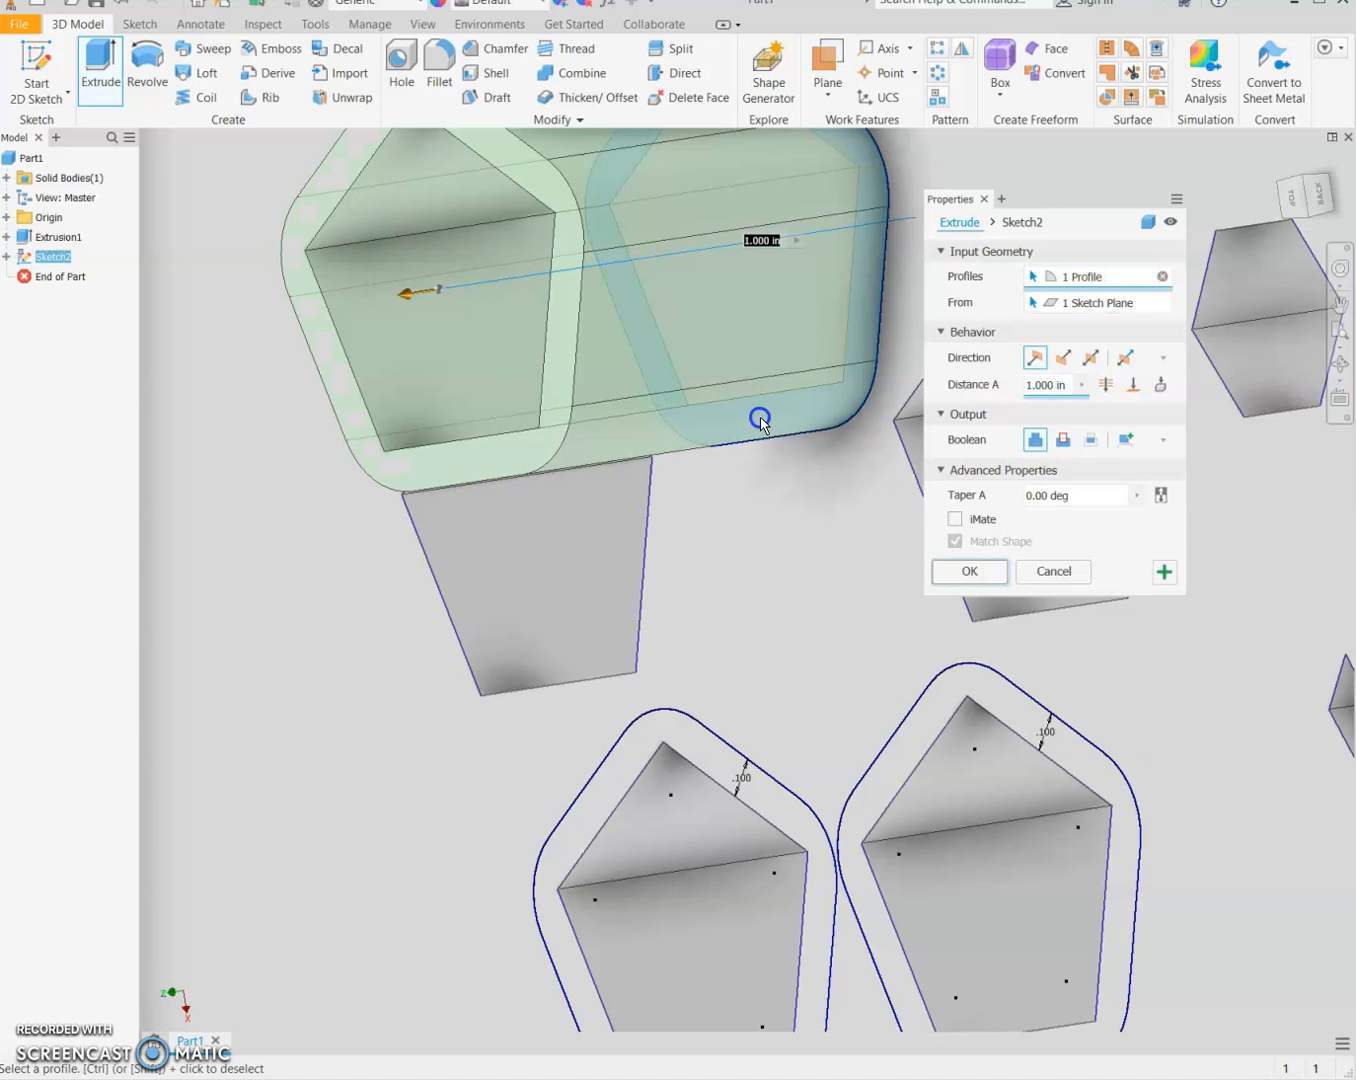
pyautogui.click(705, 744)
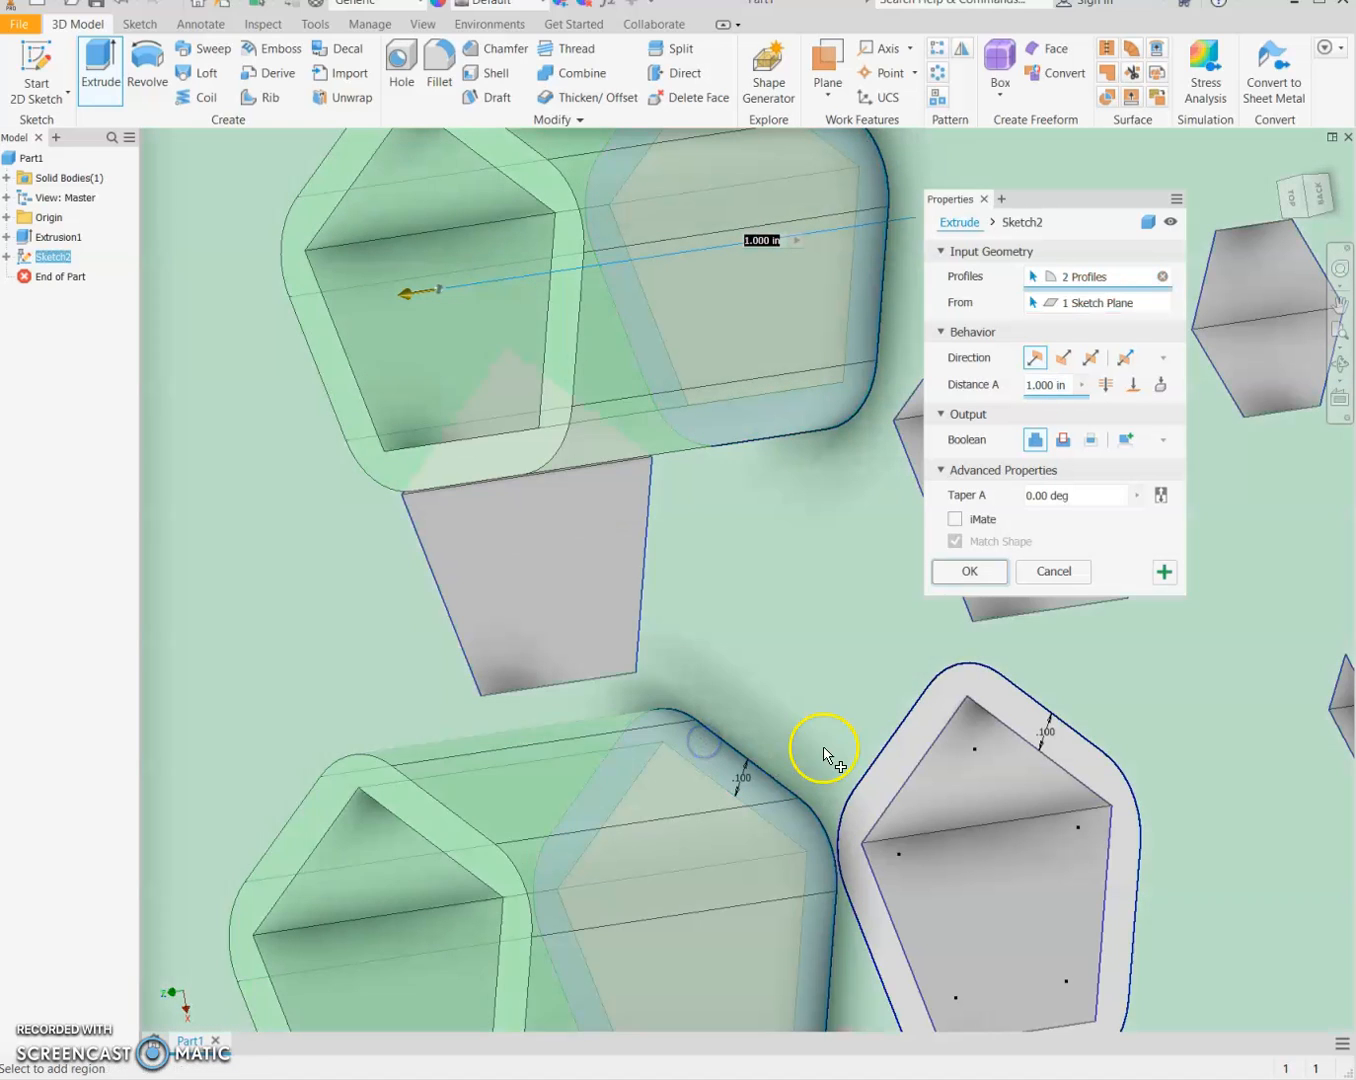
pyautogui.click(918, 740)
pyautogui.scroll(-5, 873, 915)
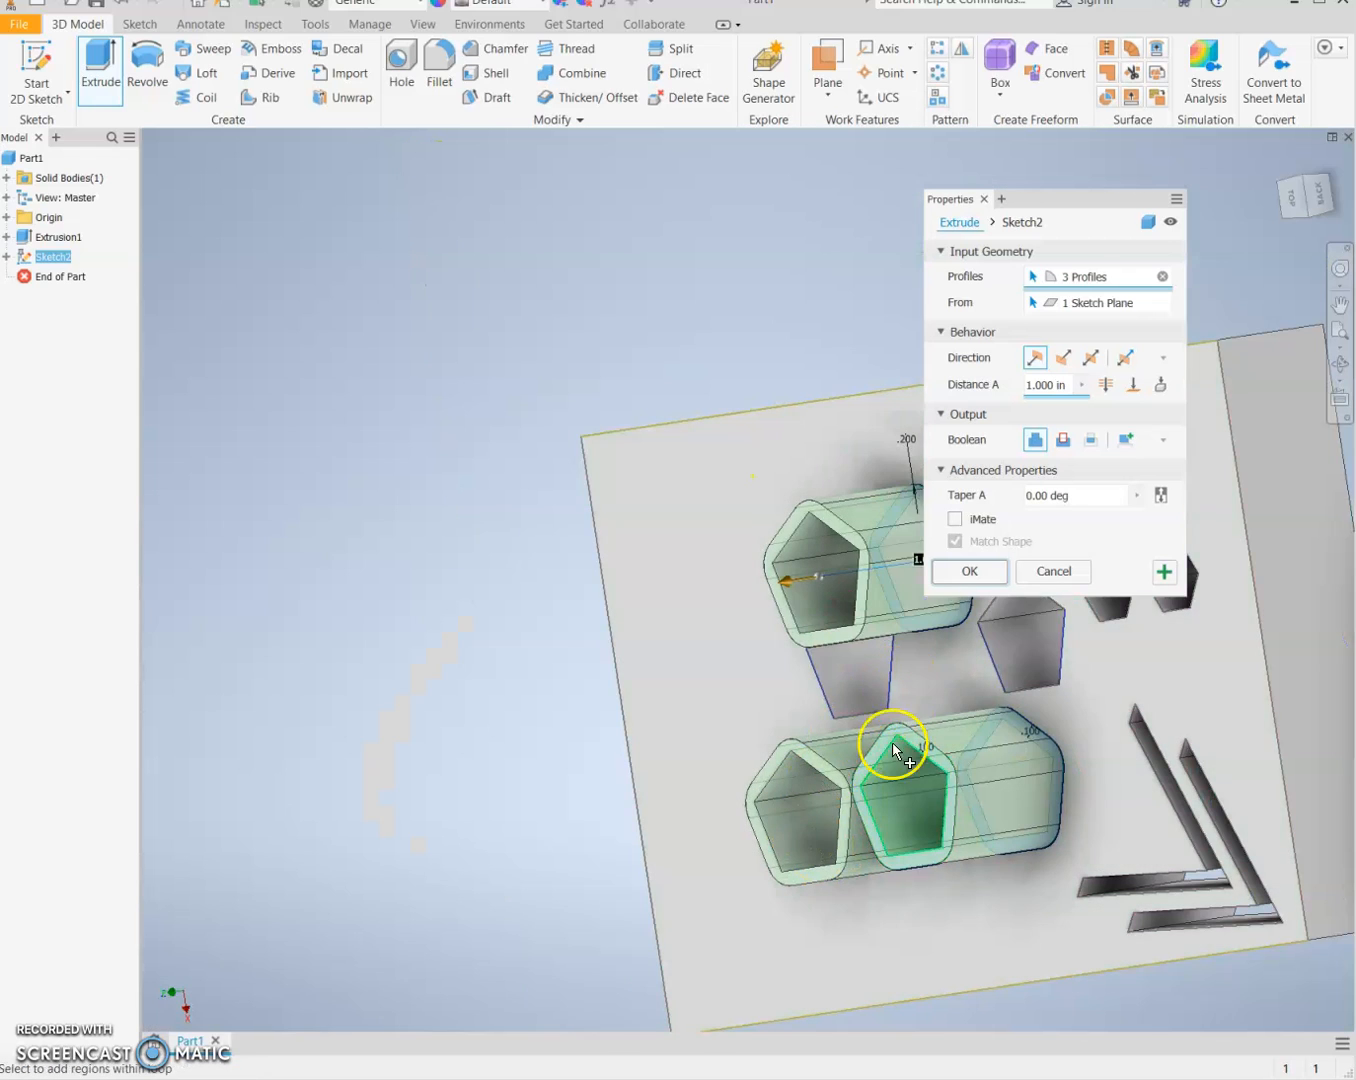
pyautogui.moveTo(893, 742); pyautogui.dragTo(802, 748, button='middle')
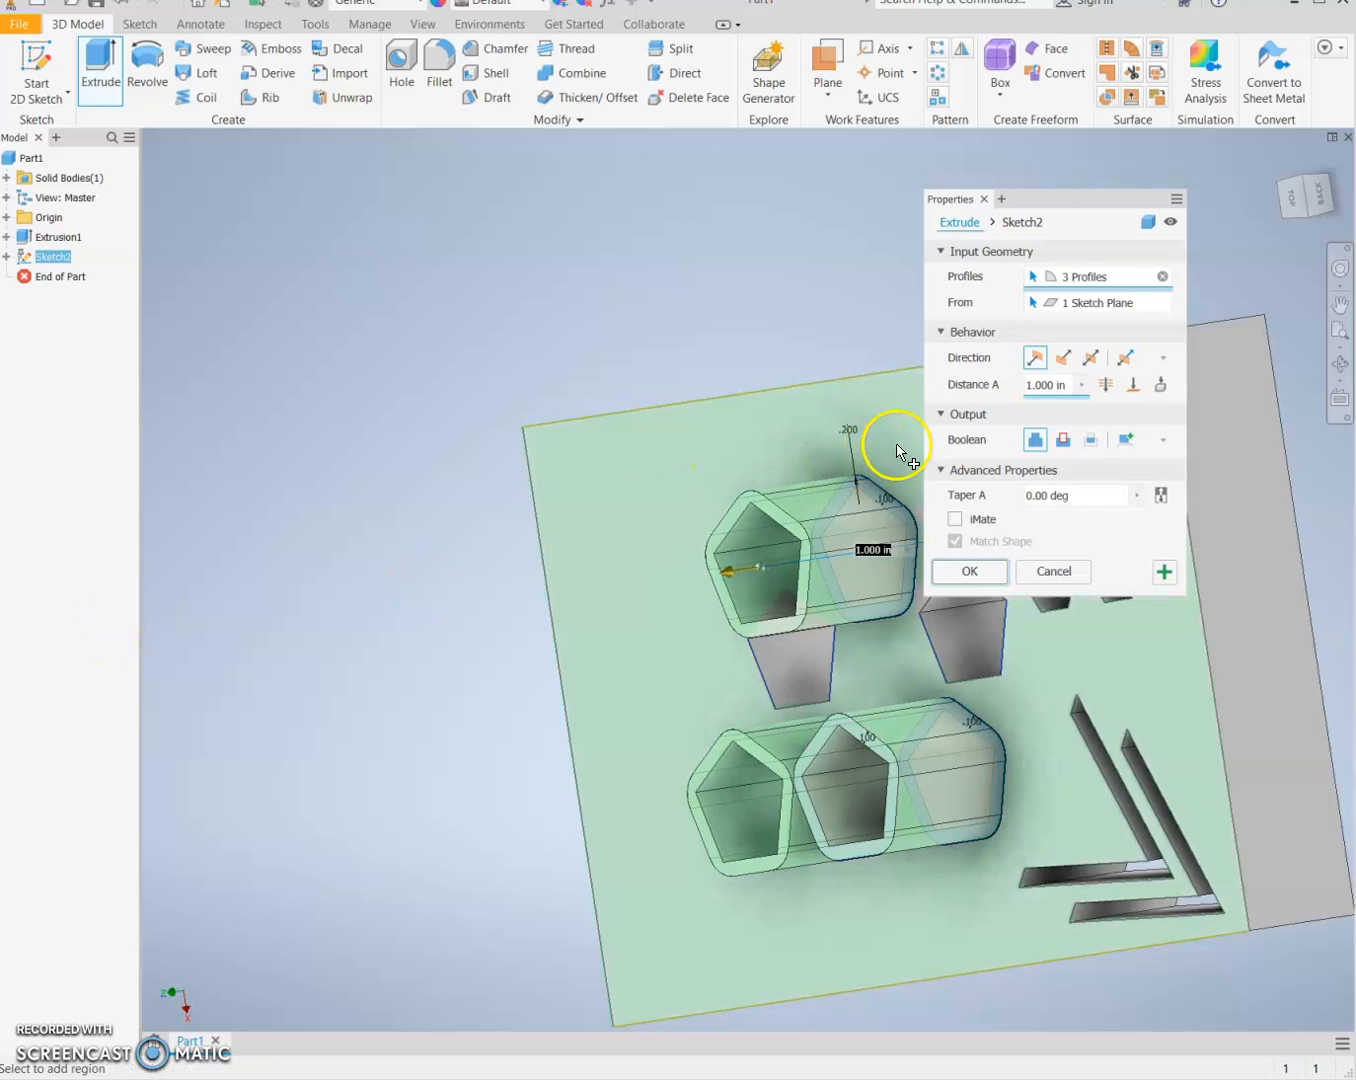
pyautogui.click(1041, 385)
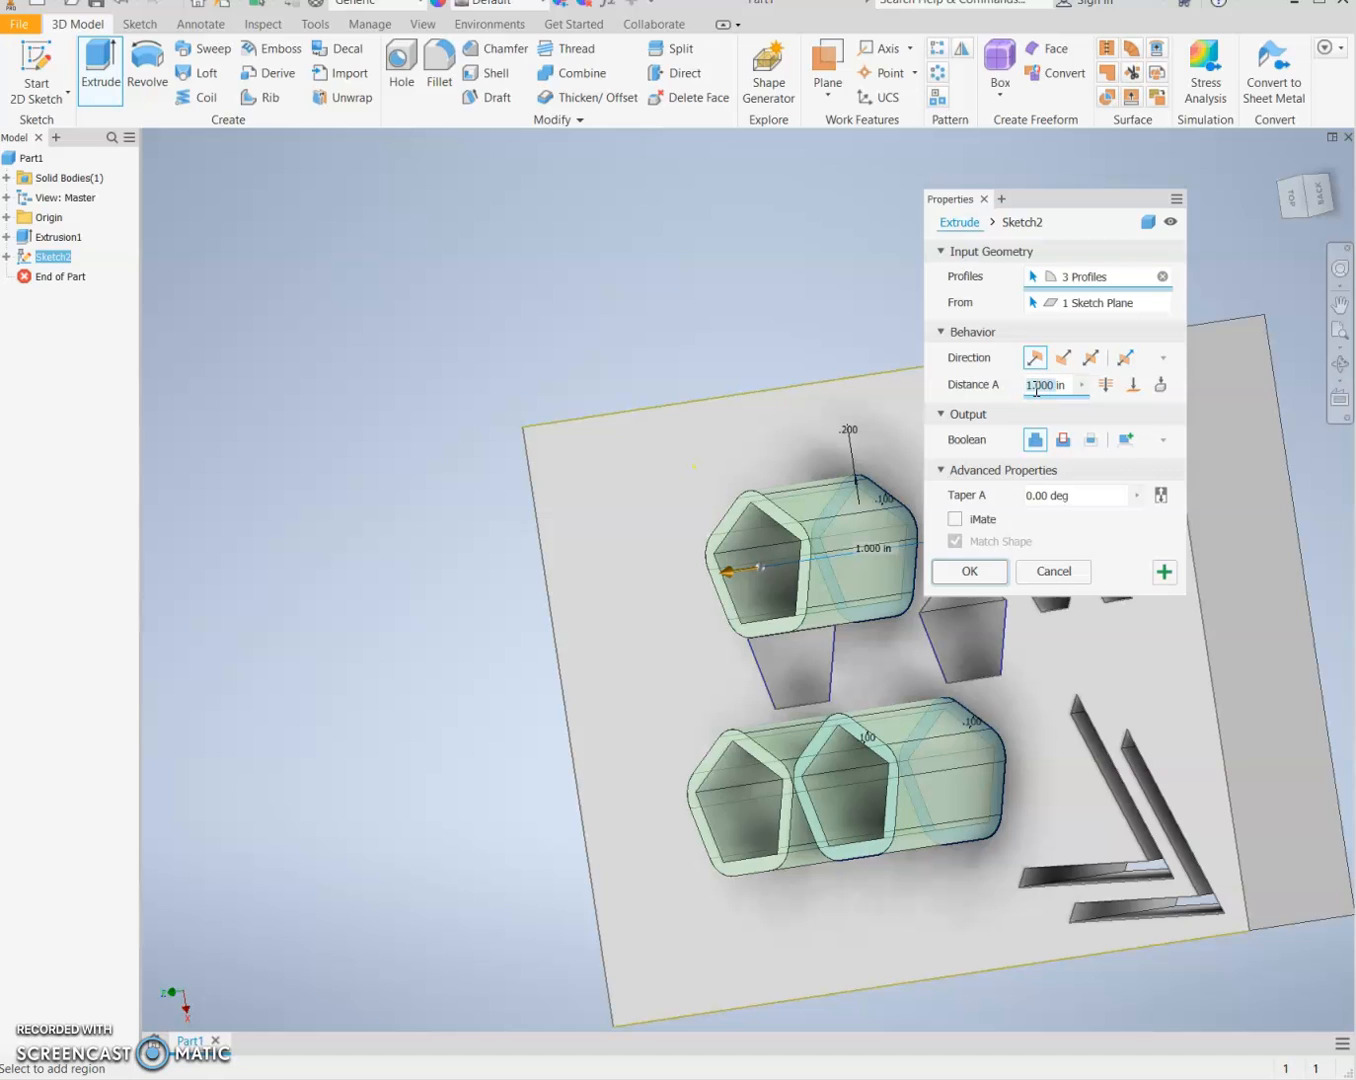
pyautogui.write('.5')
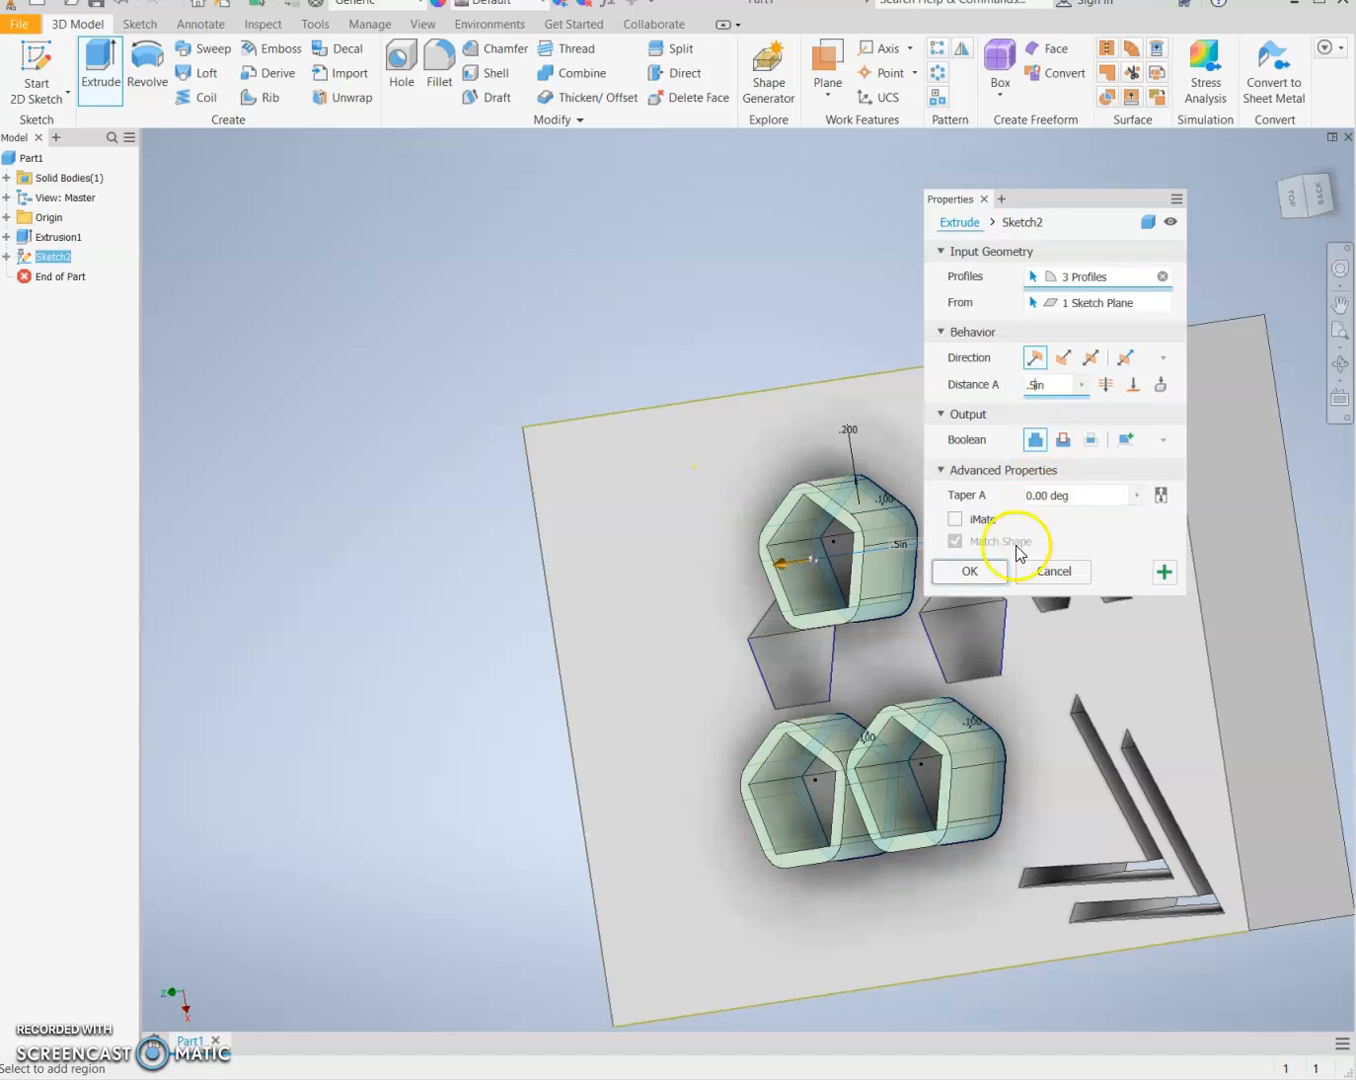
pyautogui.click(965, 566)
# - Start a new 2D sketch on the plate's top face, beside the walled pentagon holes
pyautogui.moveTo(1302, 204); pyautogui.dragTo(1039, 161)
pyautogui.click(38, 62)
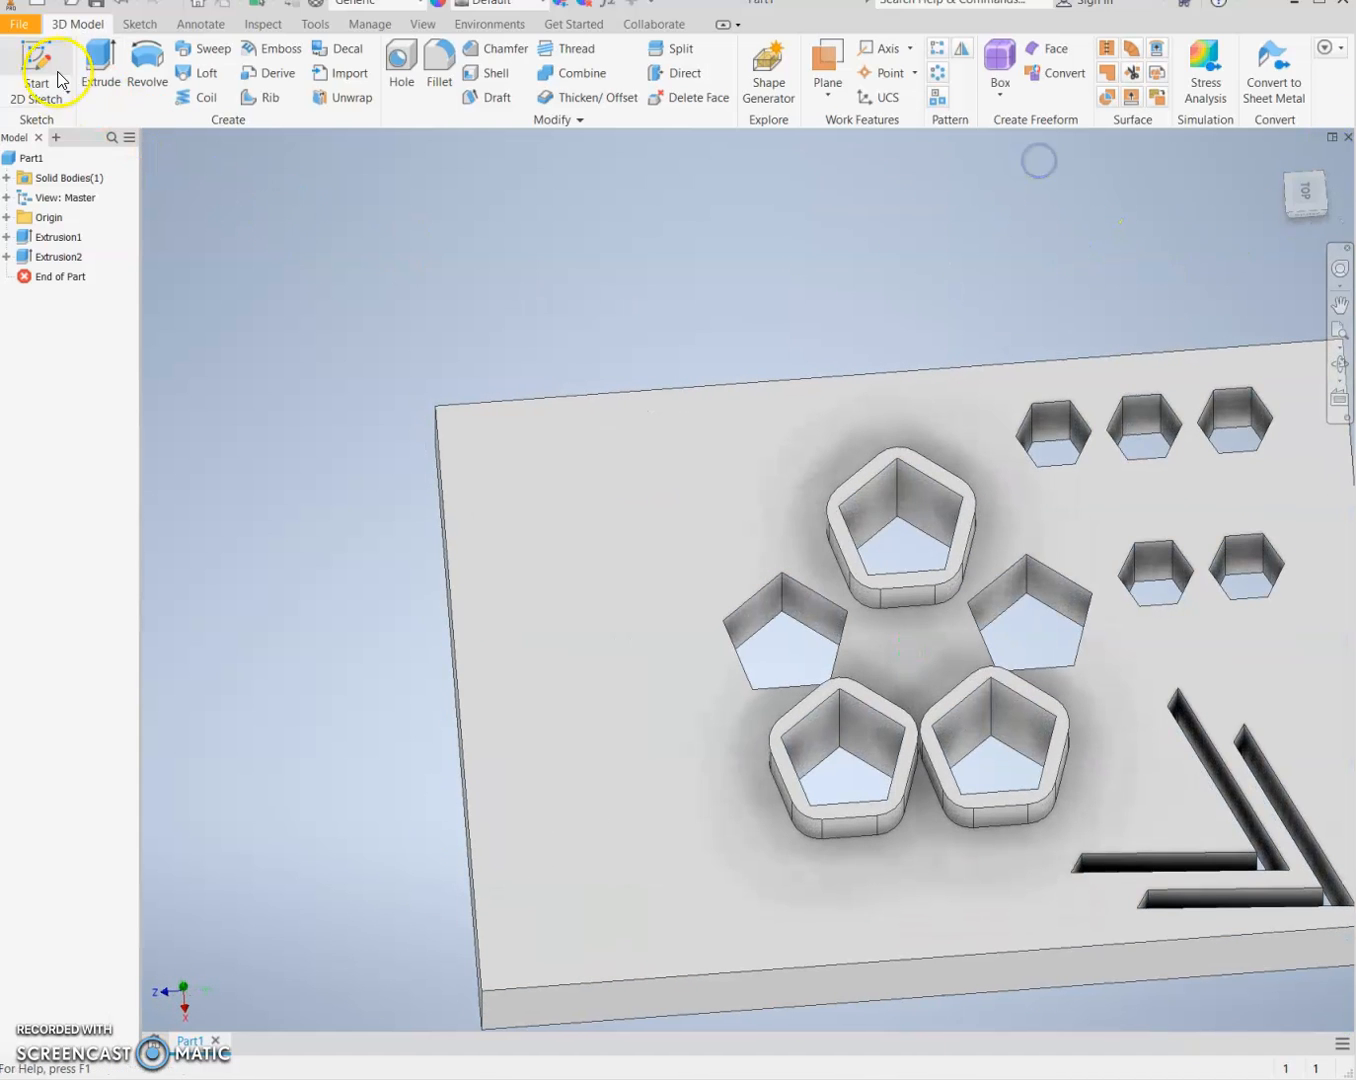
pyautogui.click(38, 61)
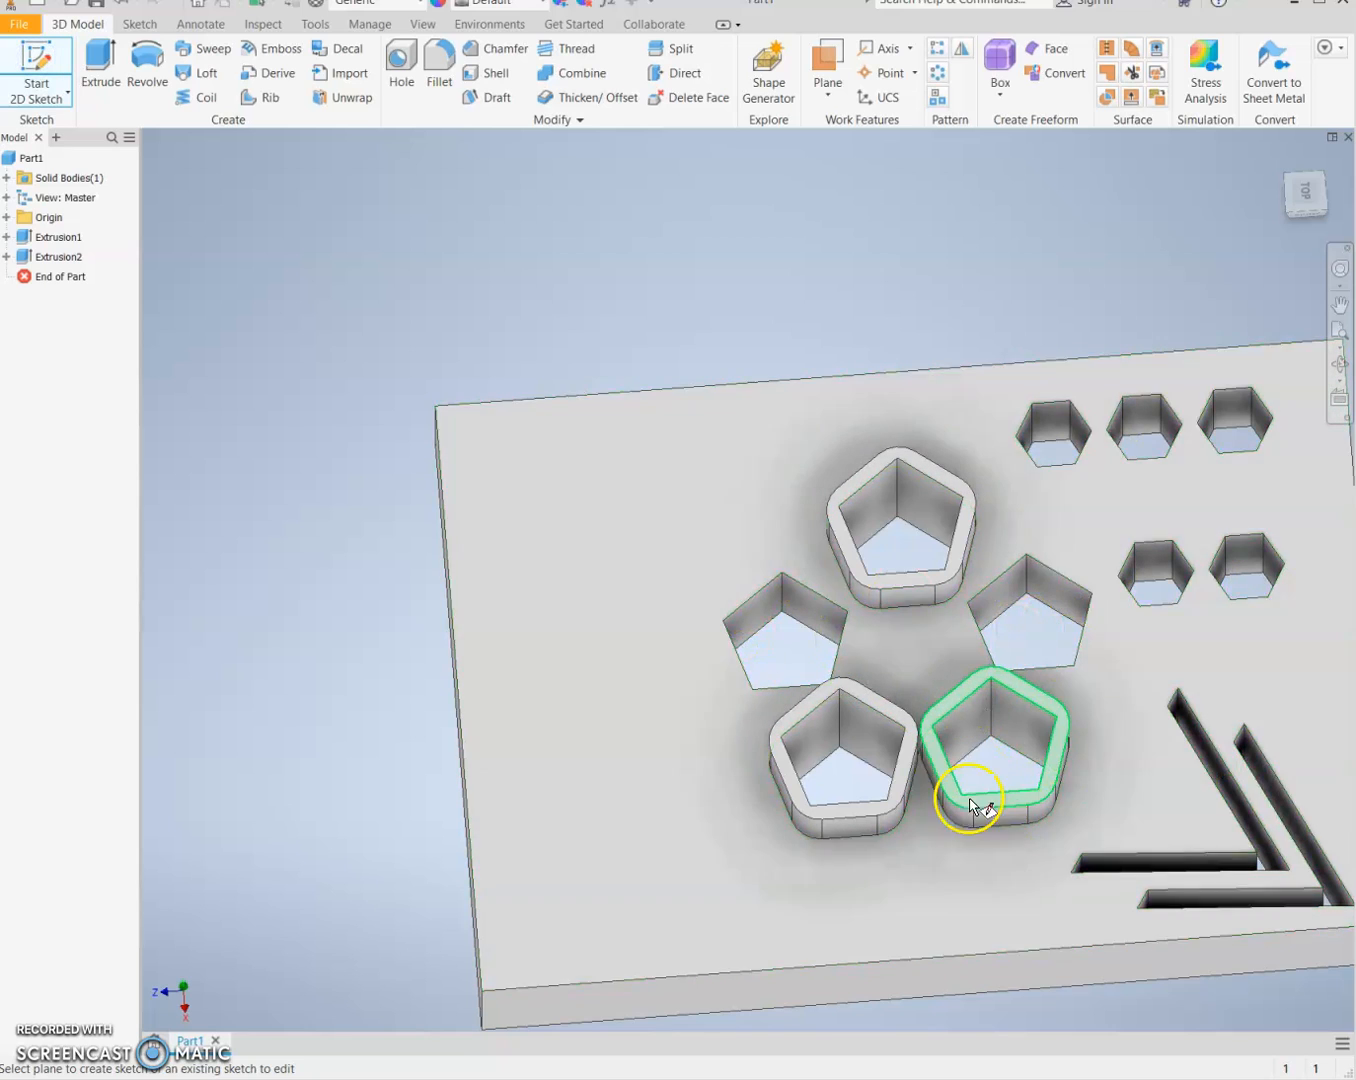
pyautogui.click(543, 493)
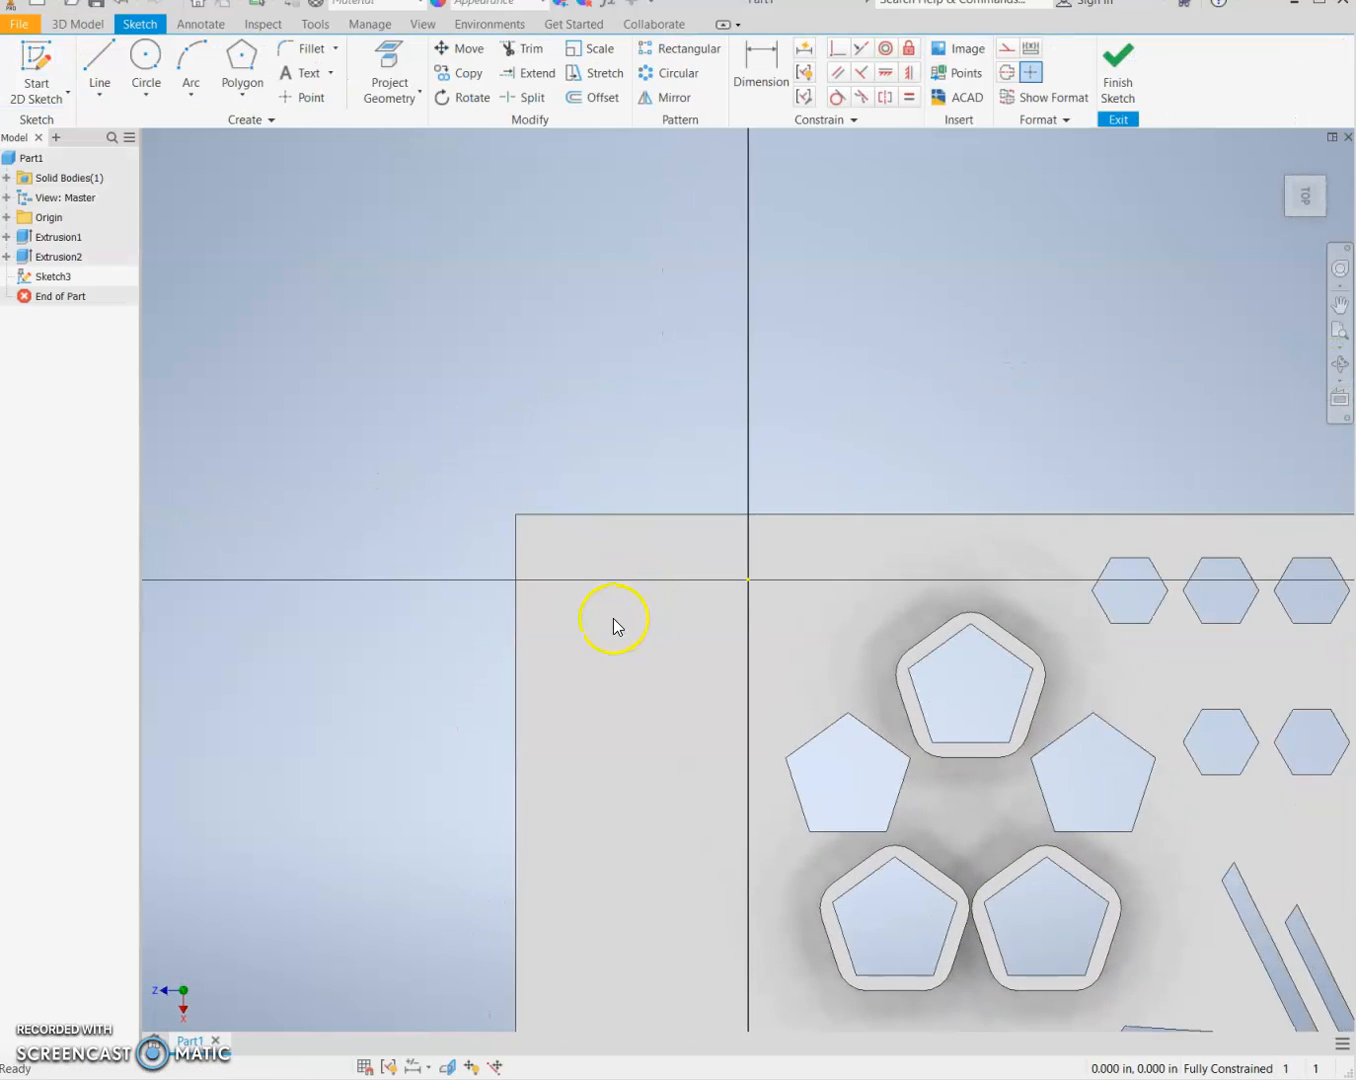
# - Add a sketch text label with the maker's abbreviated name near the plate's upper-left corner
pyautogui.scroll(3, 613, 618)
pyautogui.moveTo(616, 621); pyautogui.dragTo(395, 443, button='middle')
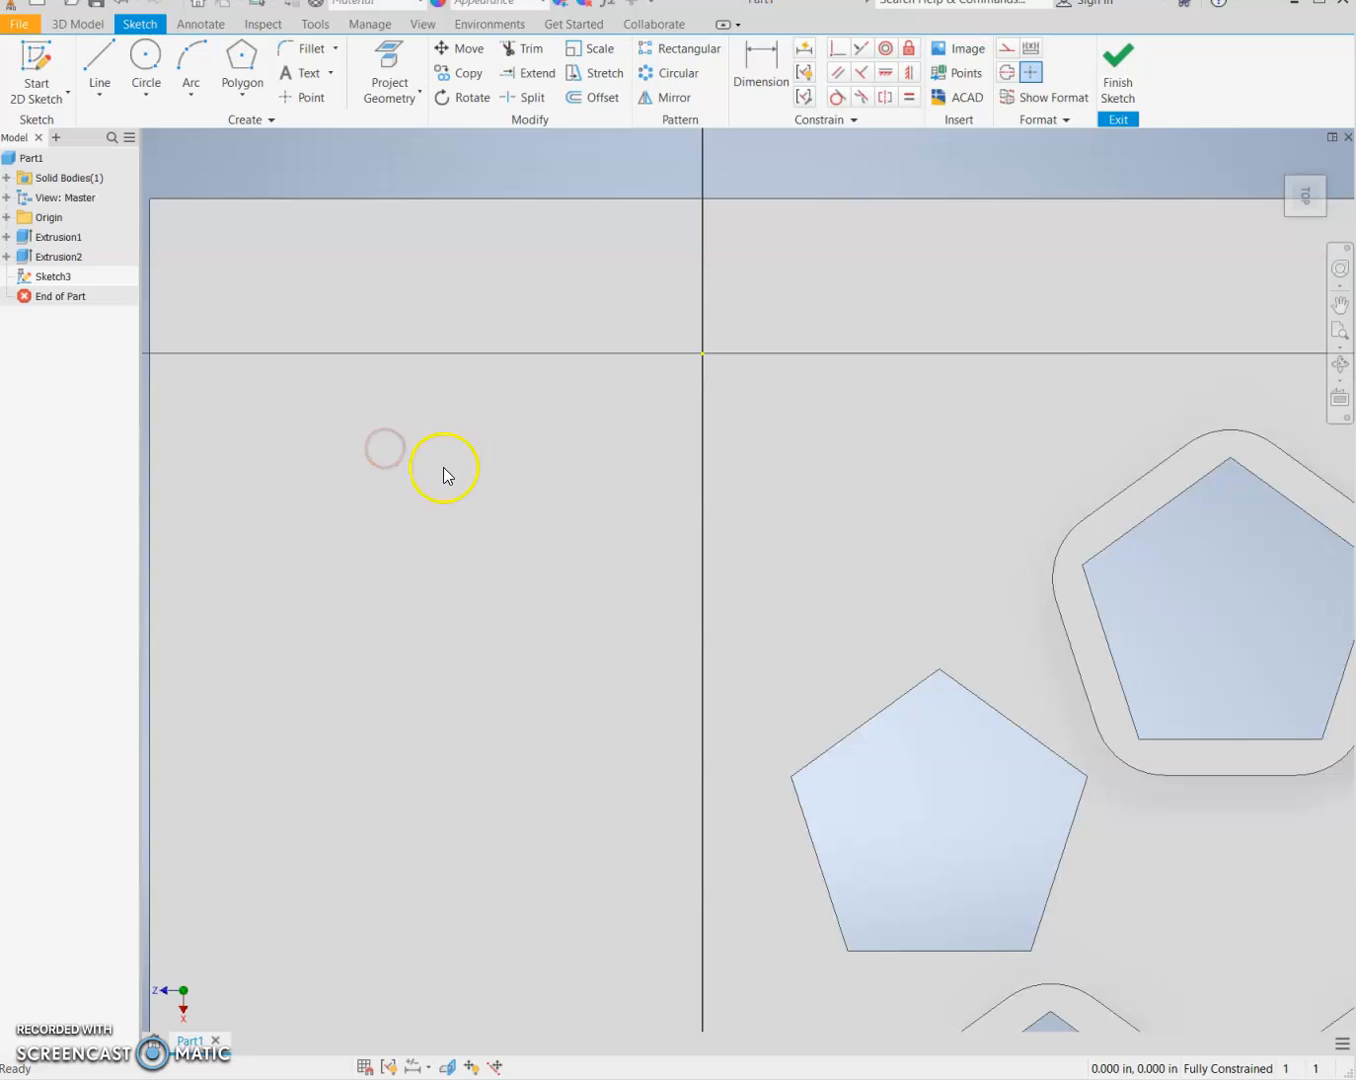
pyautogui.scroll(-3, 443, 467)
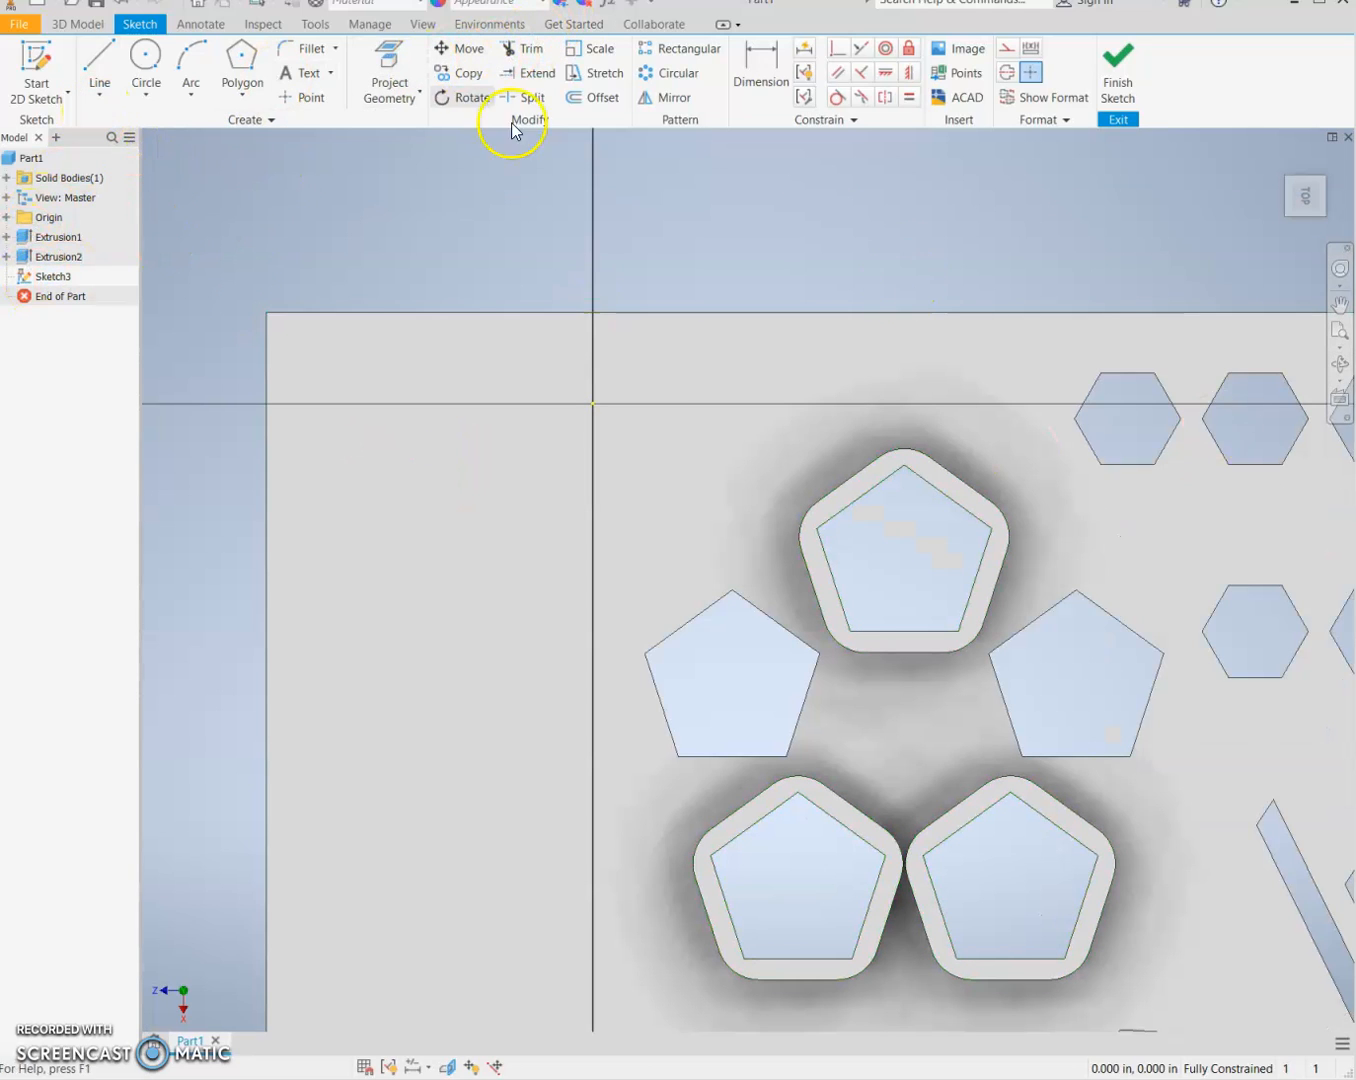
pyautogui.click(304, 88)
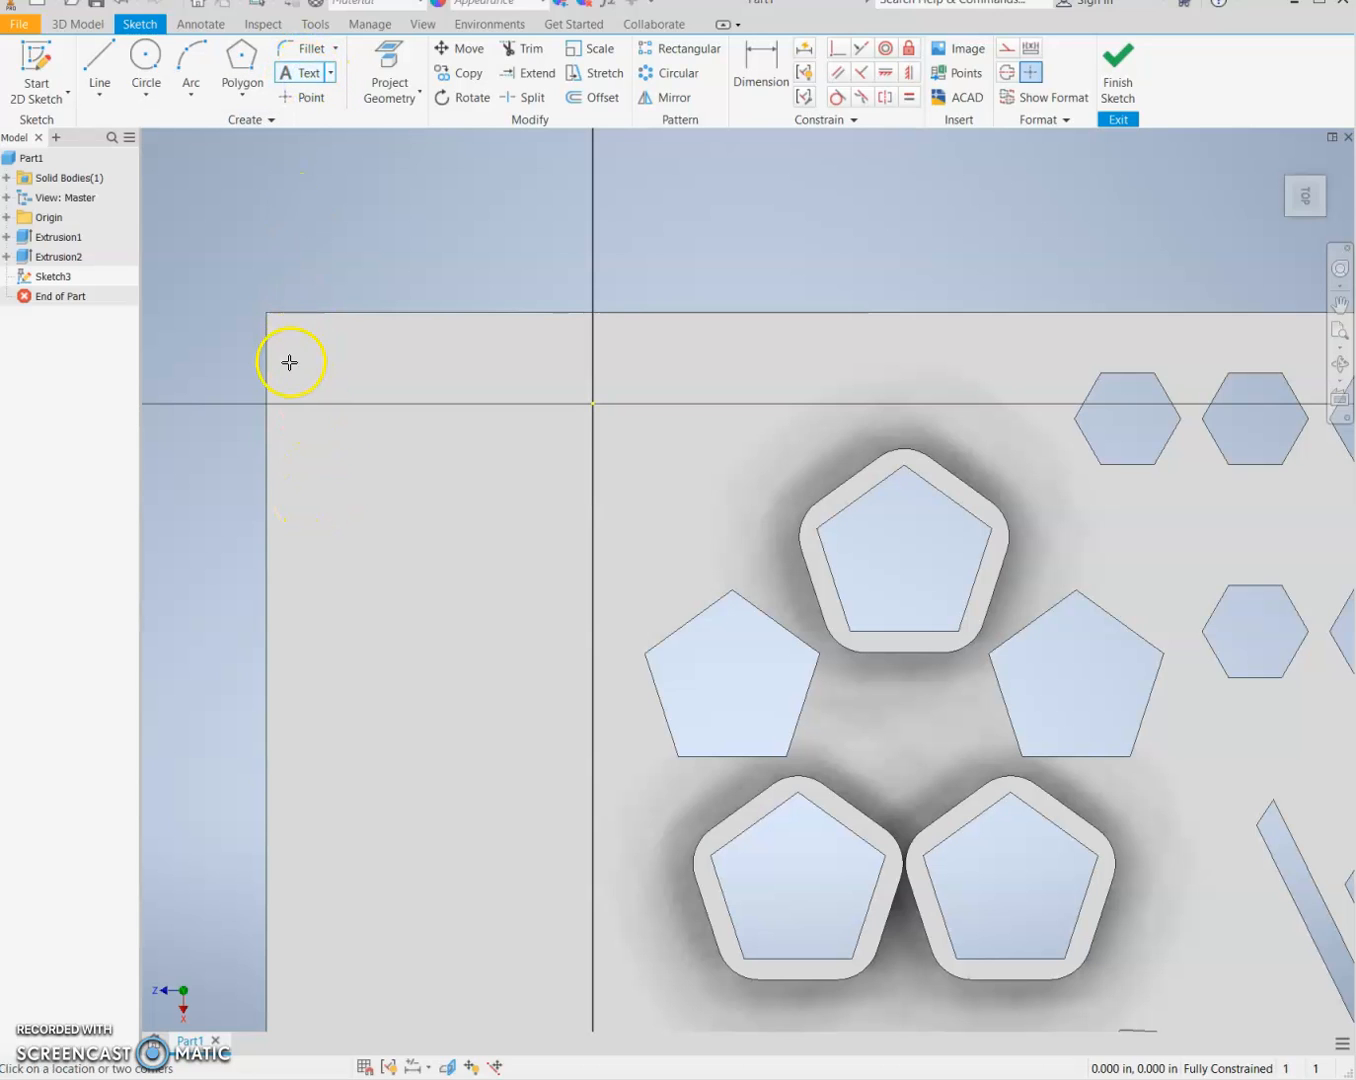
pyautogui.click(727, 596)
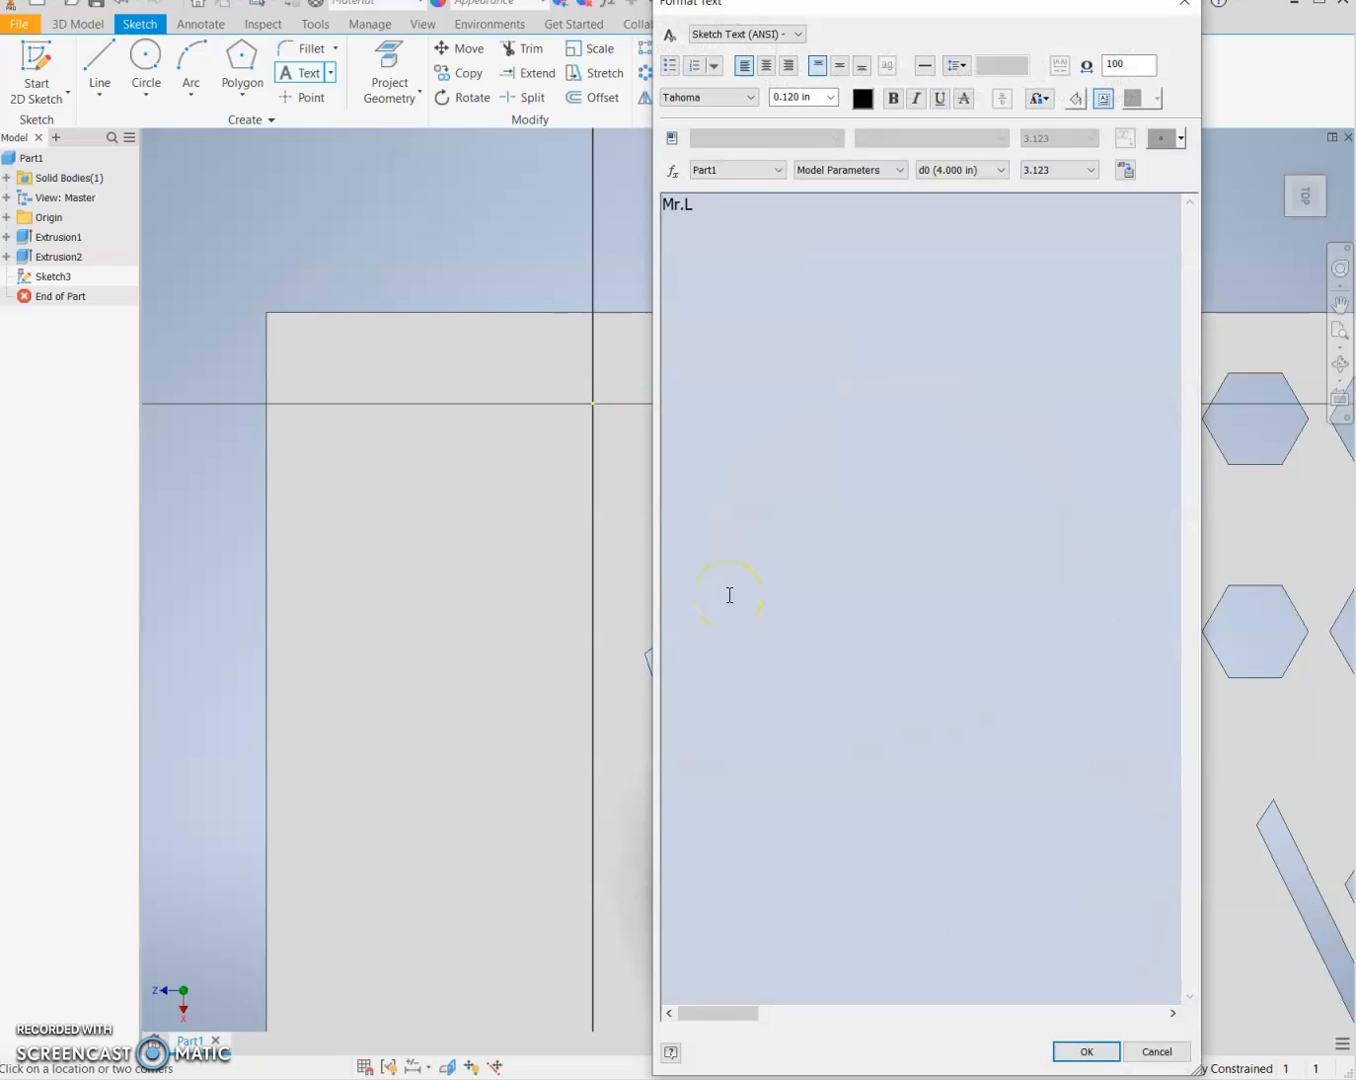
pyautogui.click(1088, 1049)
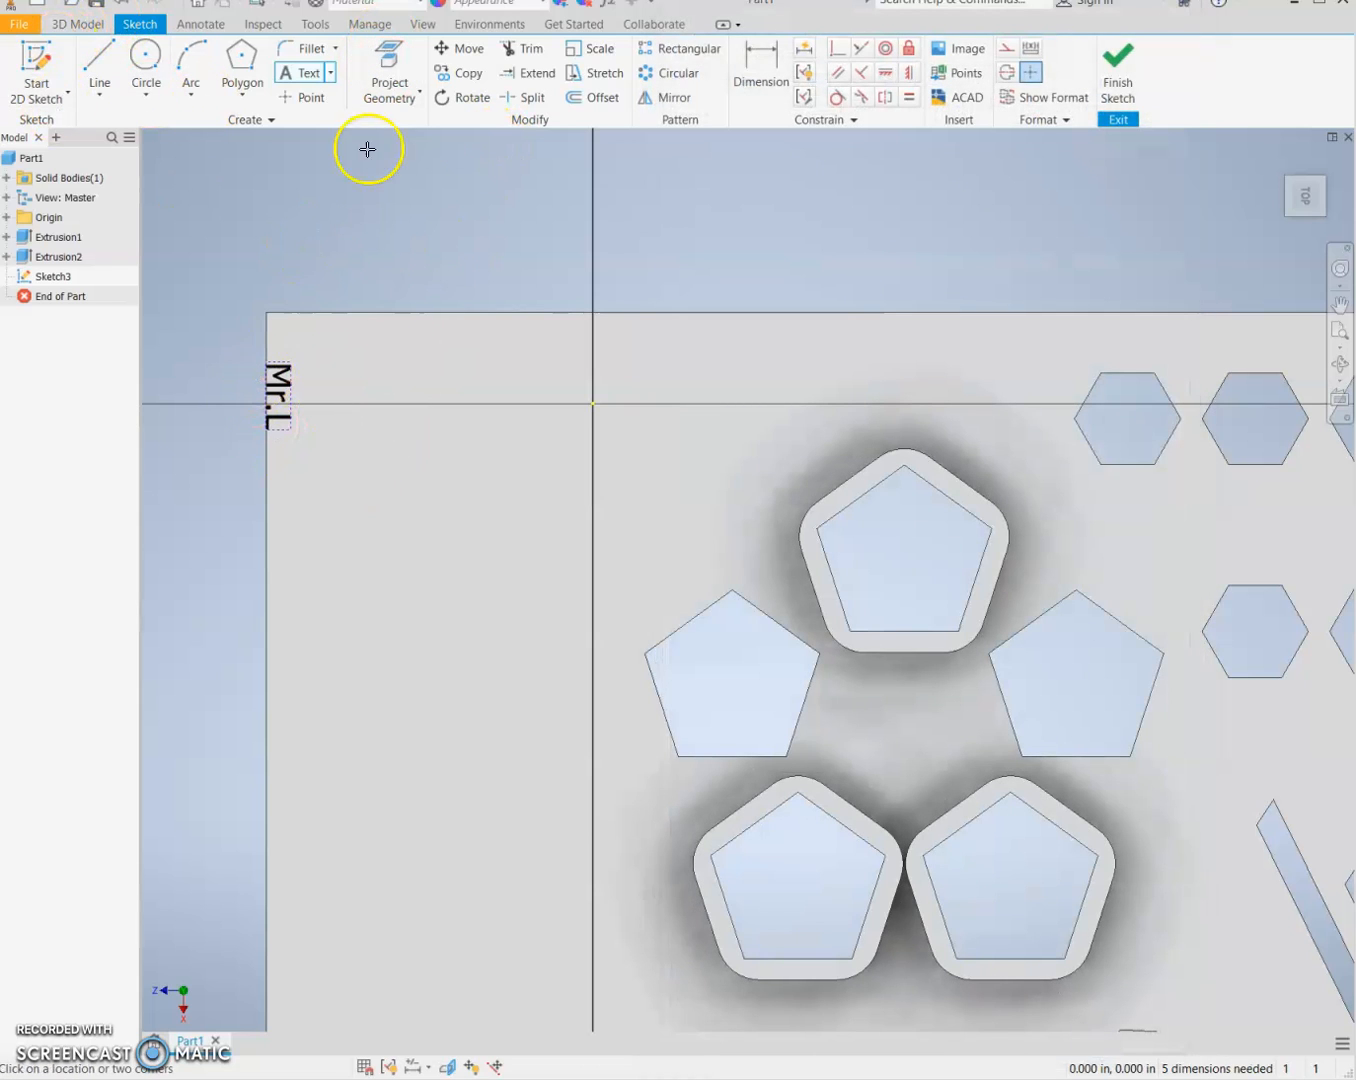
# - Move the name text inward from the plate's left edge to the open area between that edge and the pentagons
pyautogui.click(457, 47)
pyautogui.click(277, 377)
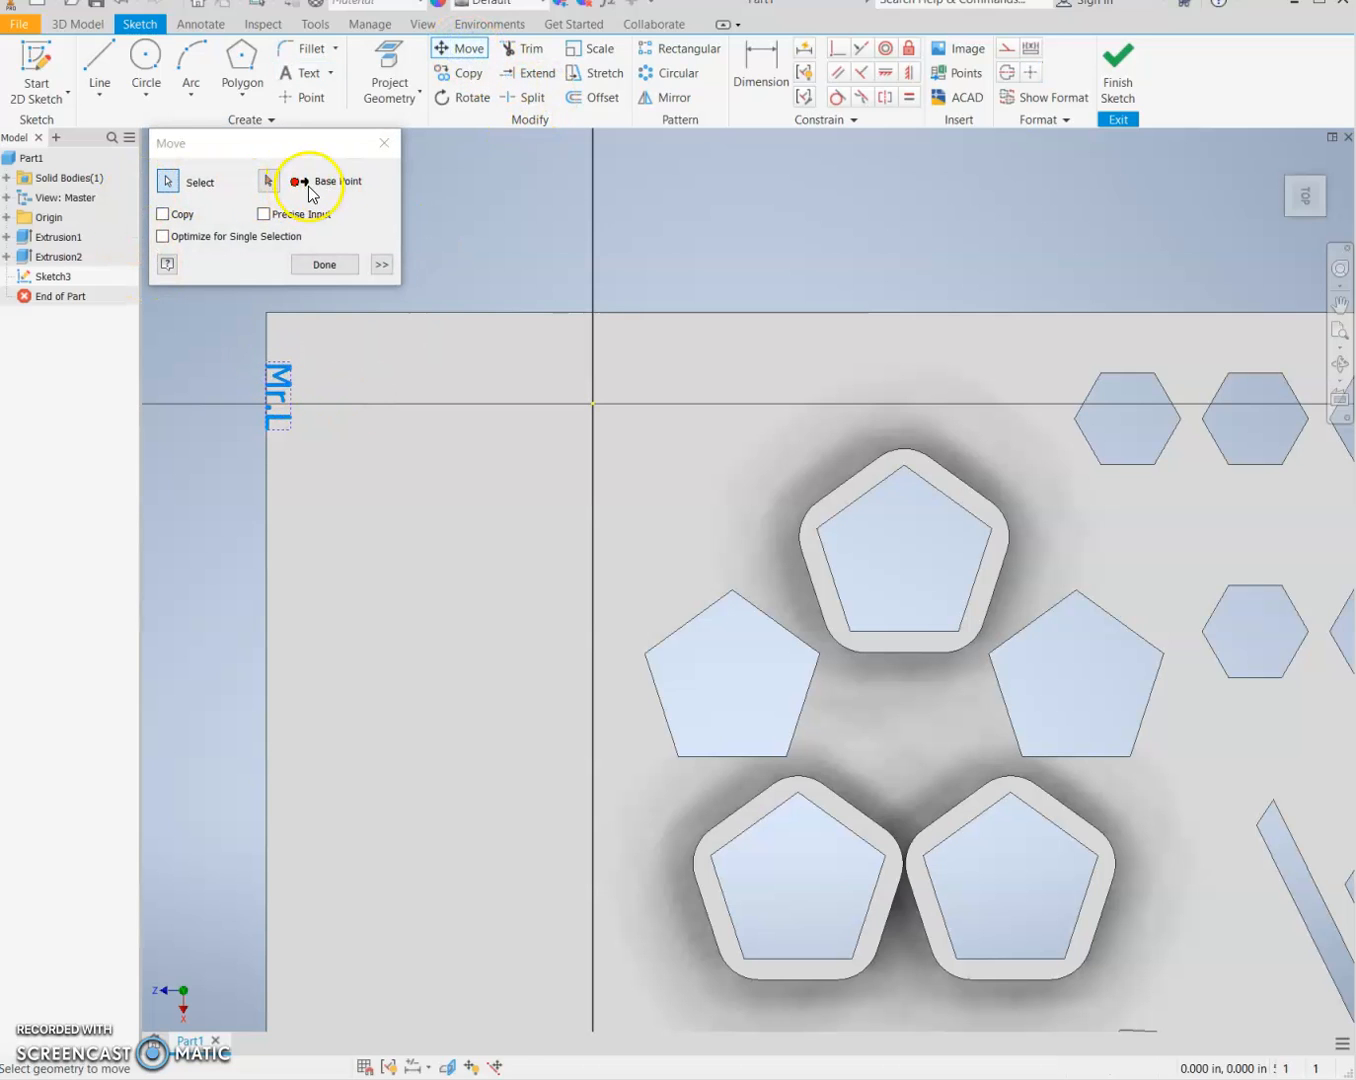
pyautogui.click(265, 181)
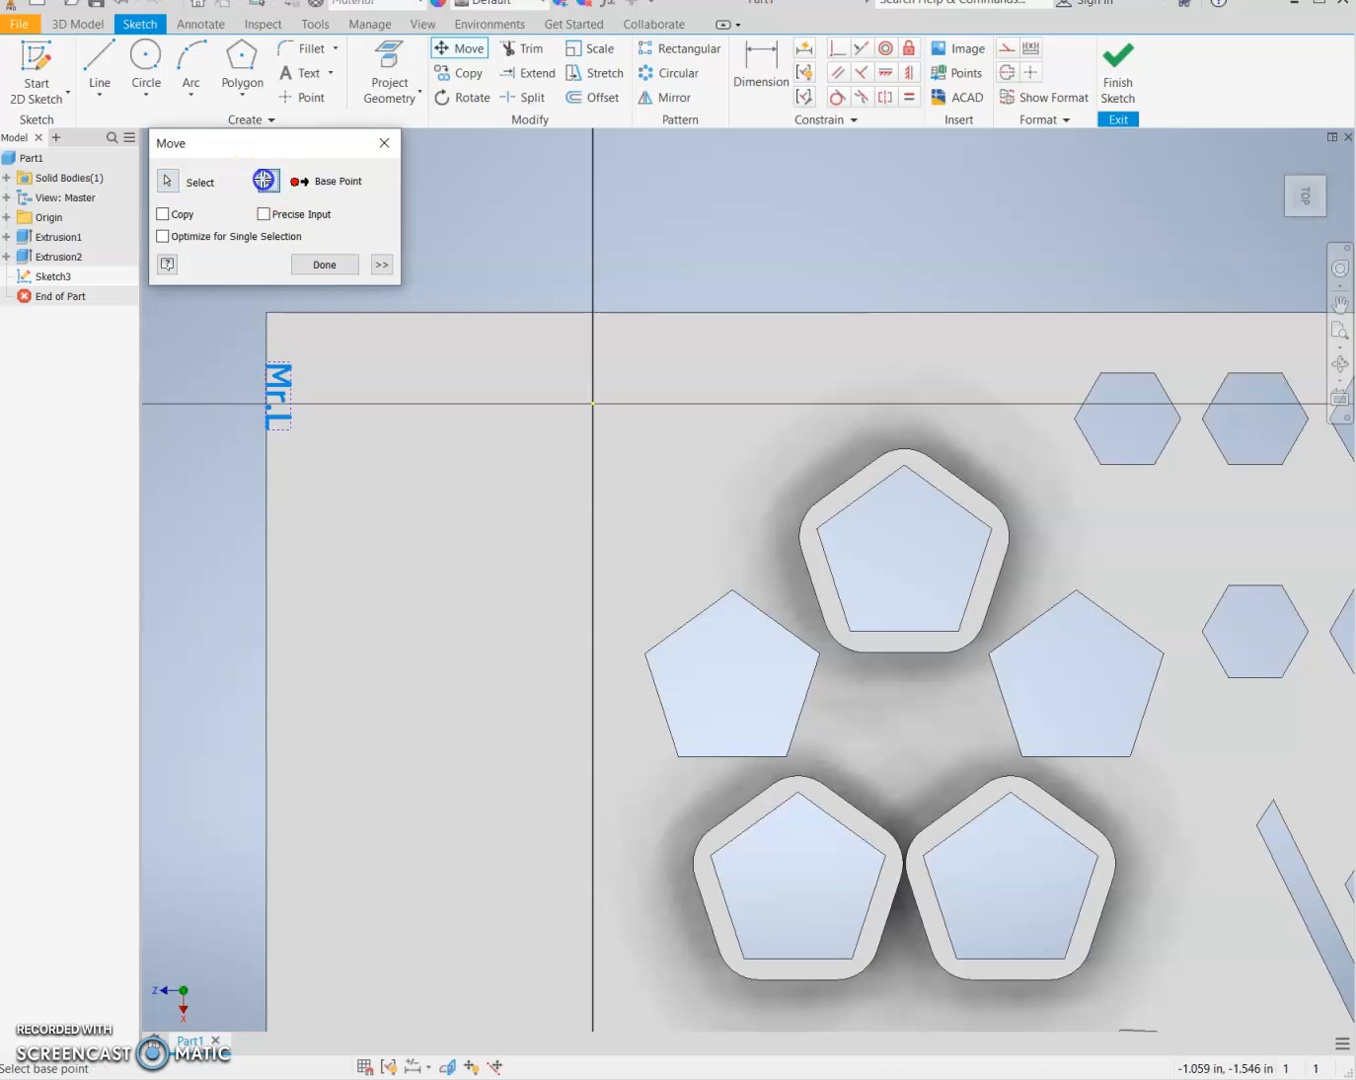
pyautogui.click(291, 378)
pyautogui.click(519, 465)
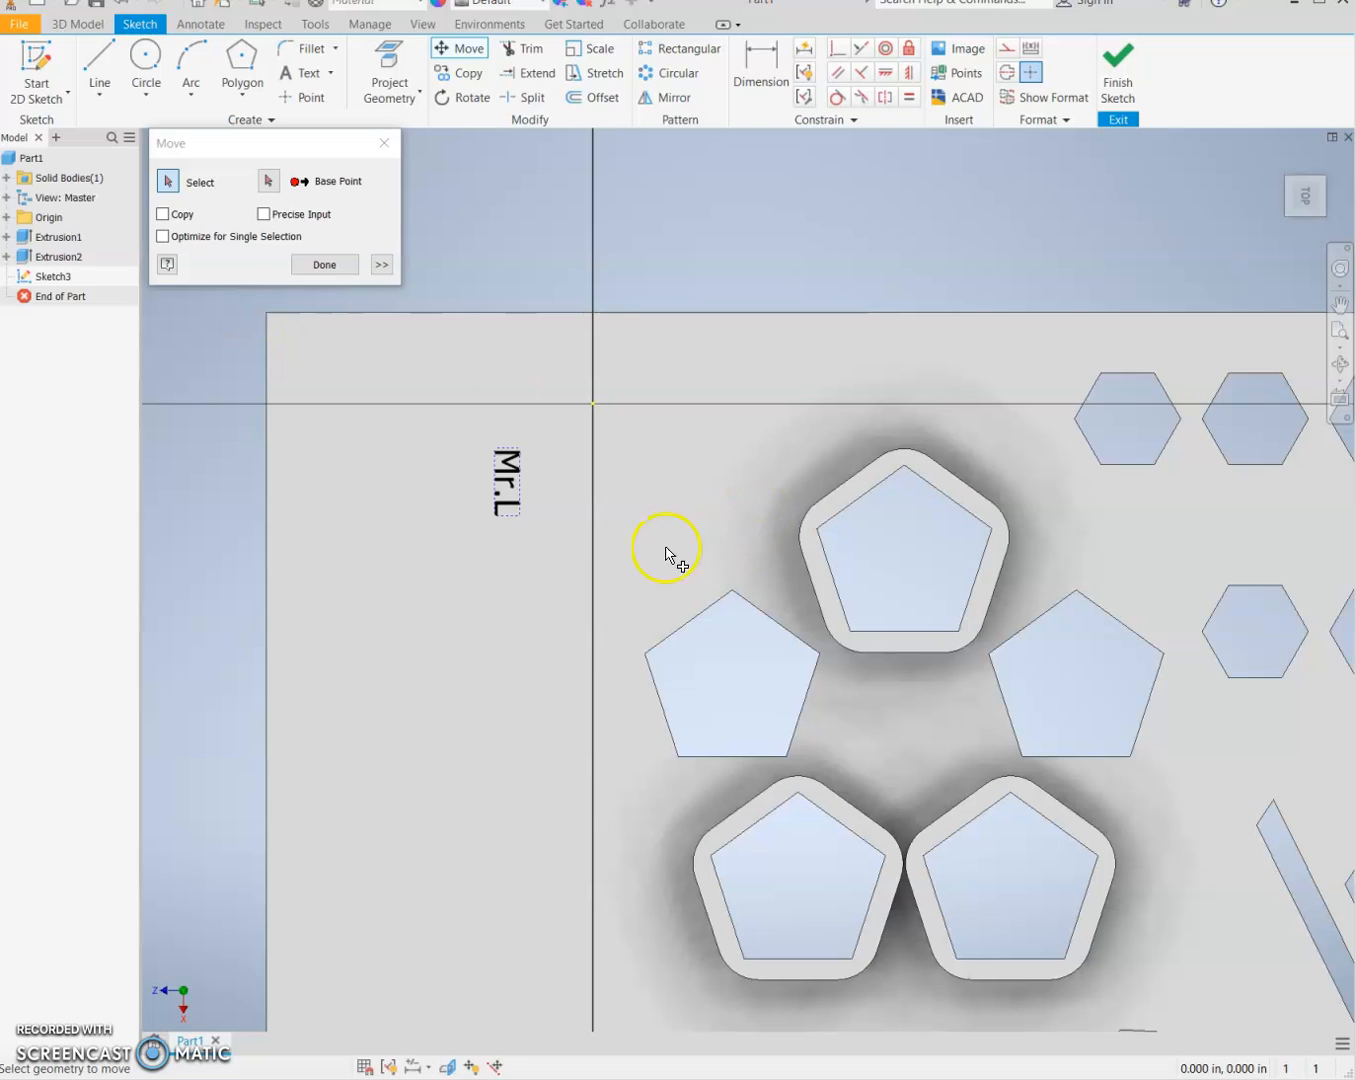
pyautogui.click(323, 265)
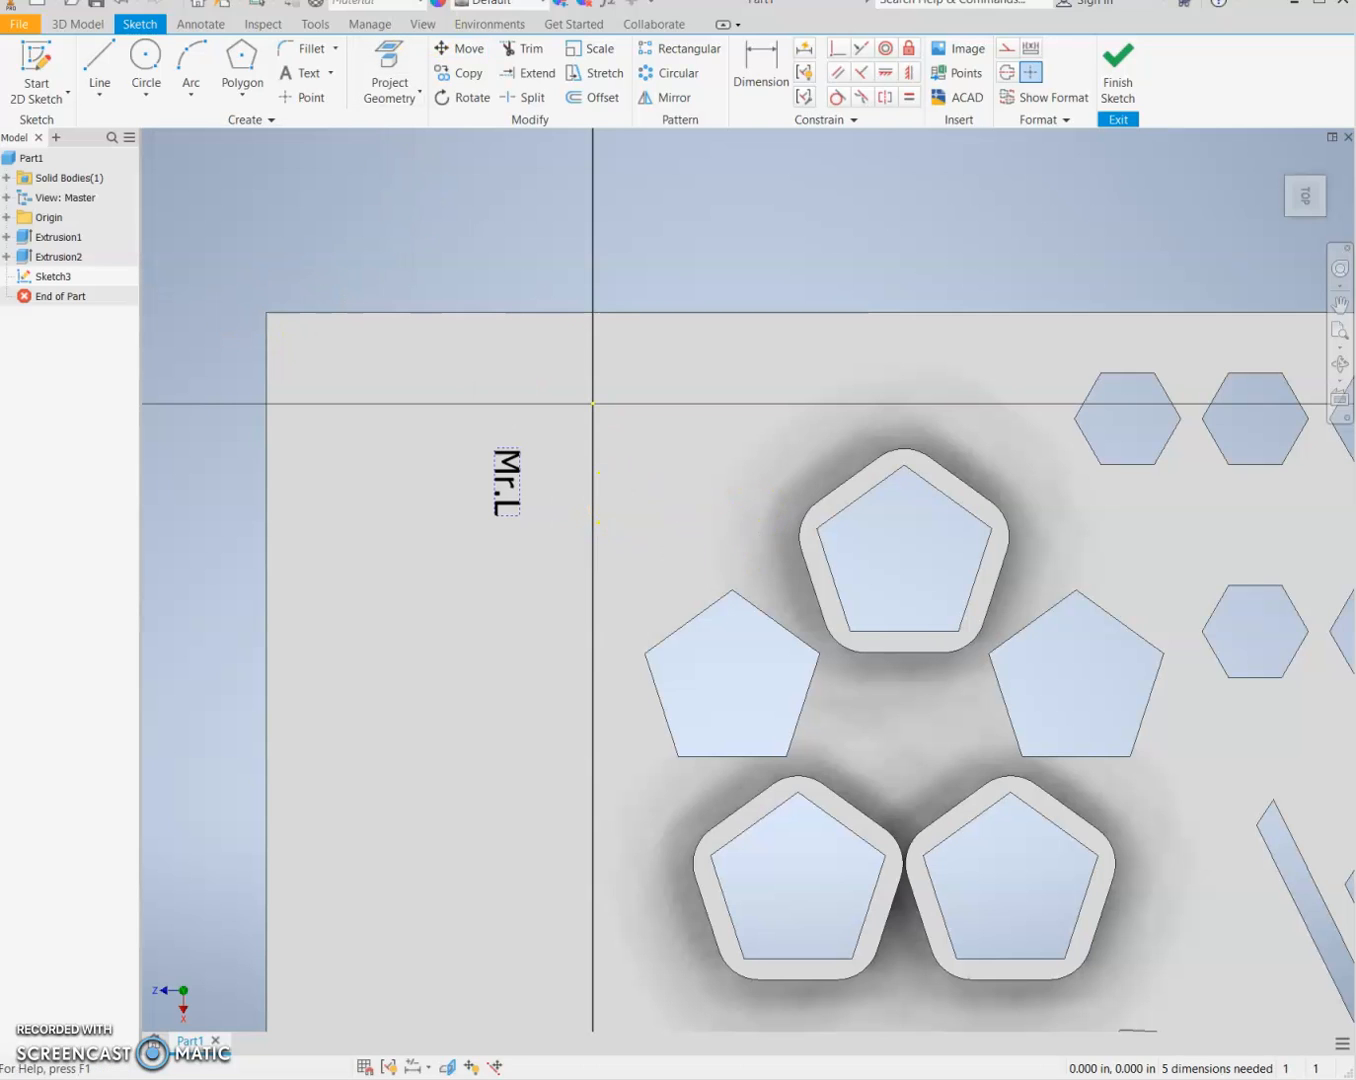
# - Rotate the name text about a point beside it so it reads parallel to the plate's long edge, and finish the sketch
pyautogui.click(461, 97)
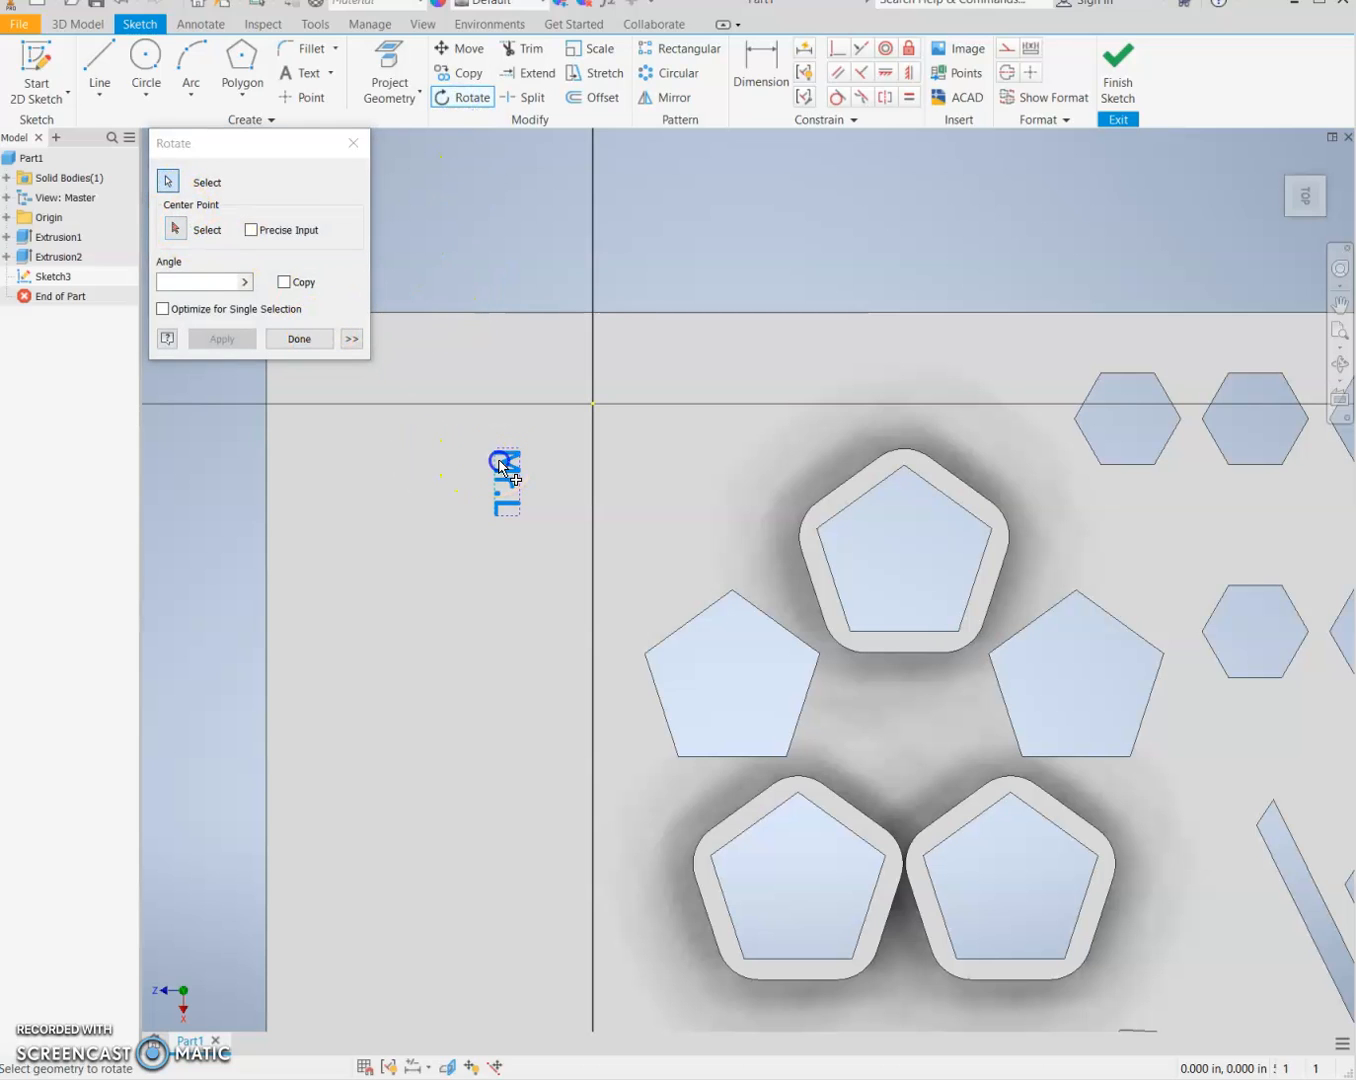
pyautogui.click(172, 230)
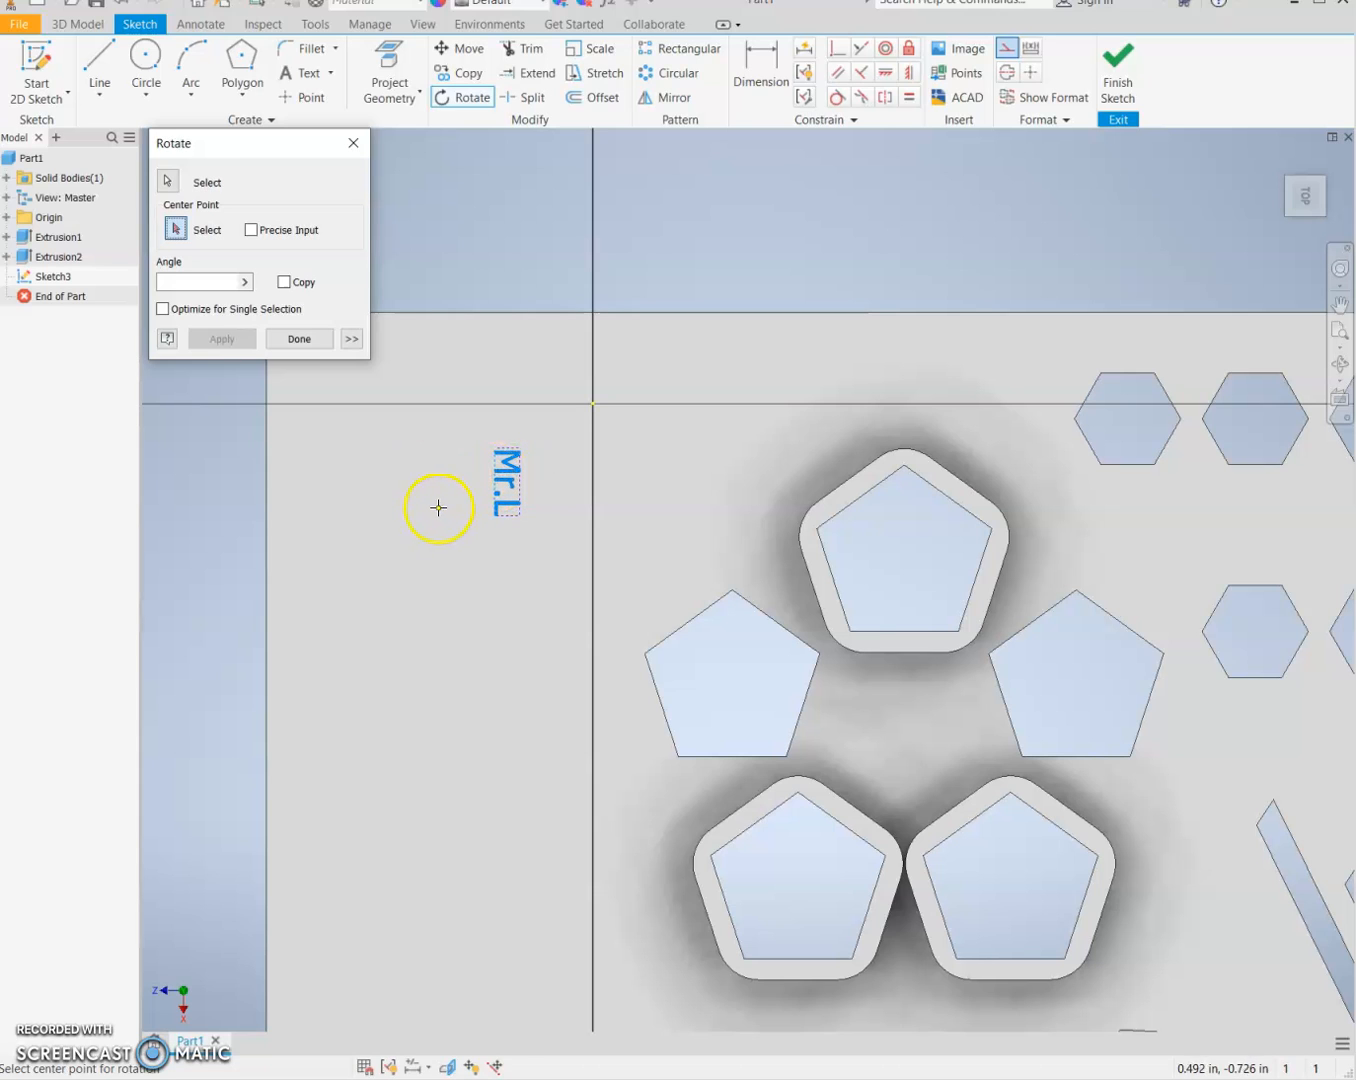
pyautogui.click(474, 529)
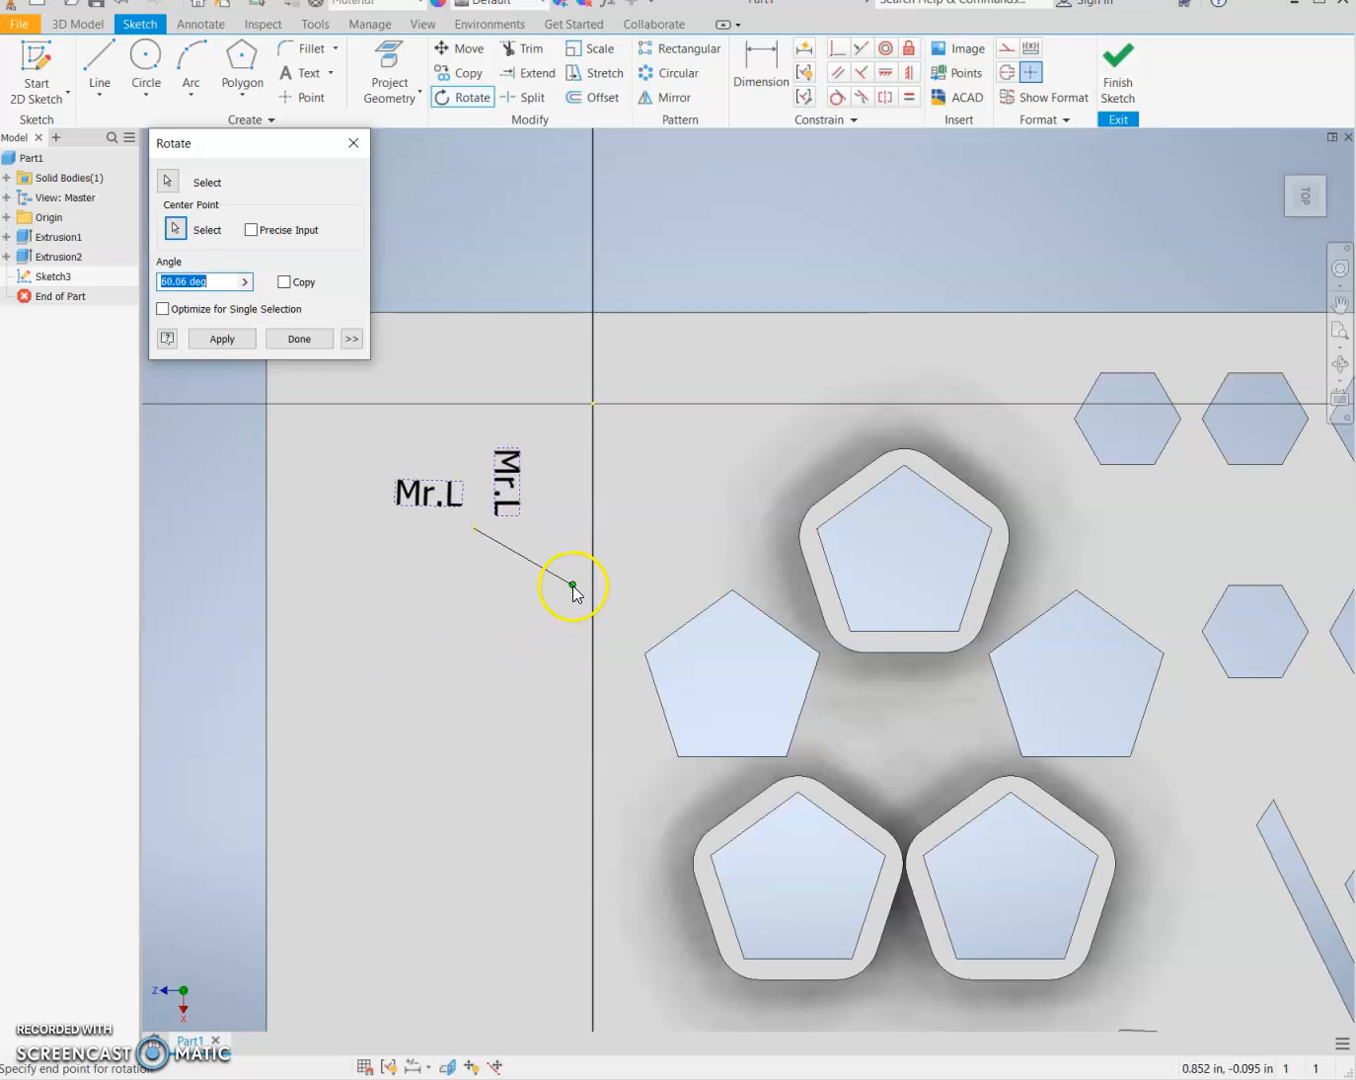
pyautogui.click(573, 587)
pyautogui.click(296, 339)
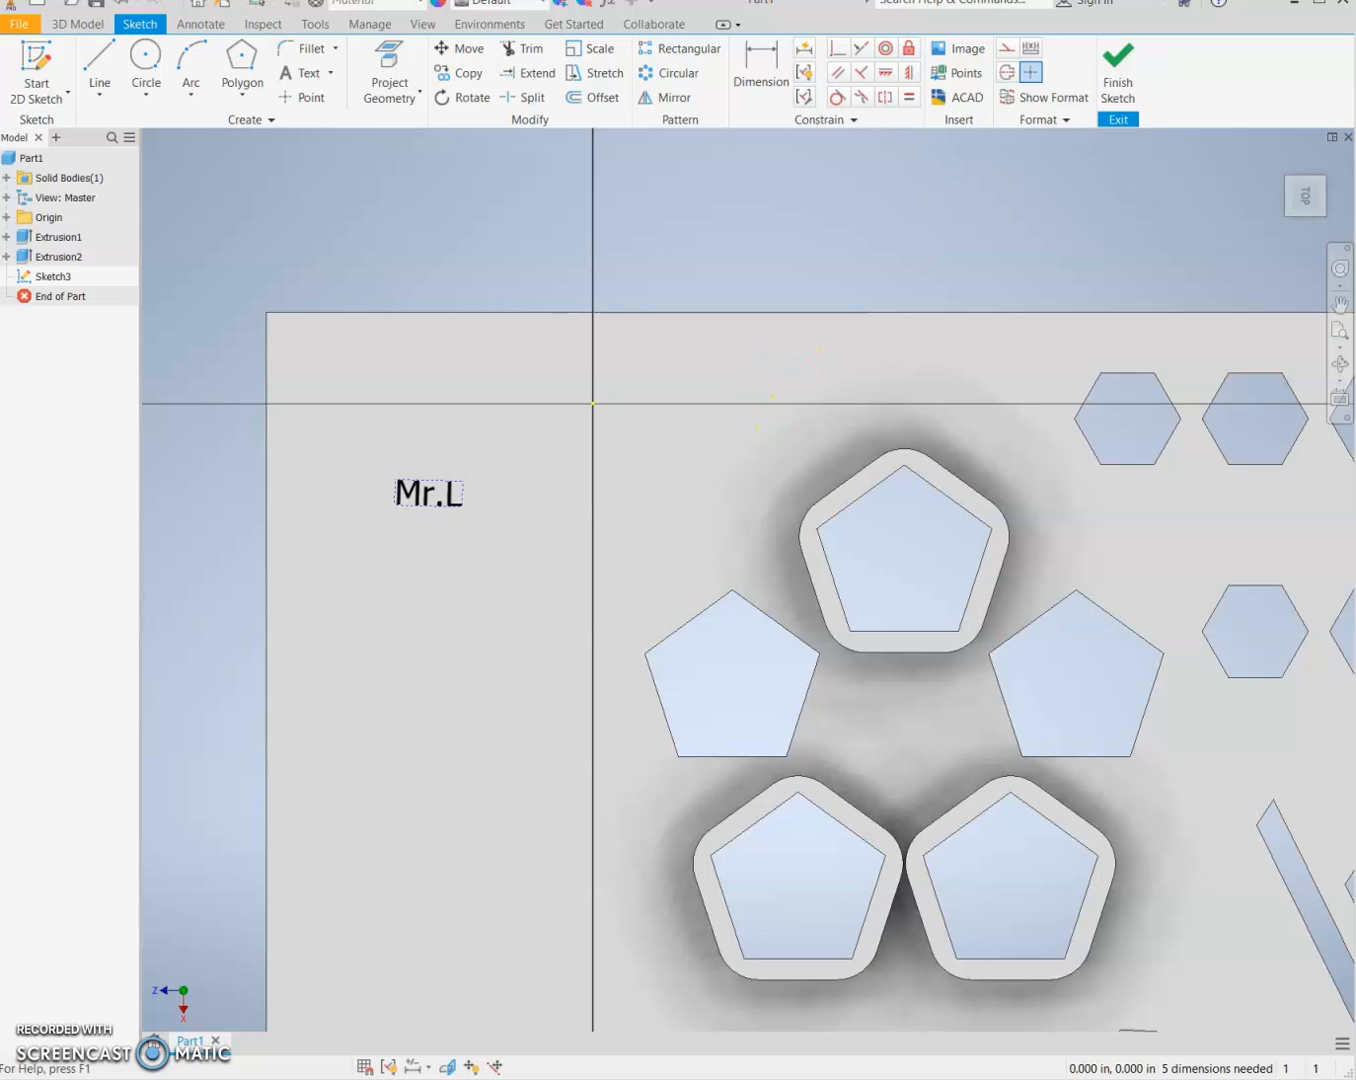
pyautogui.click(1117, 76)
# - Extrude the name text upward from the plate's top face, joined to the existing solid
pyautogui.press('e')
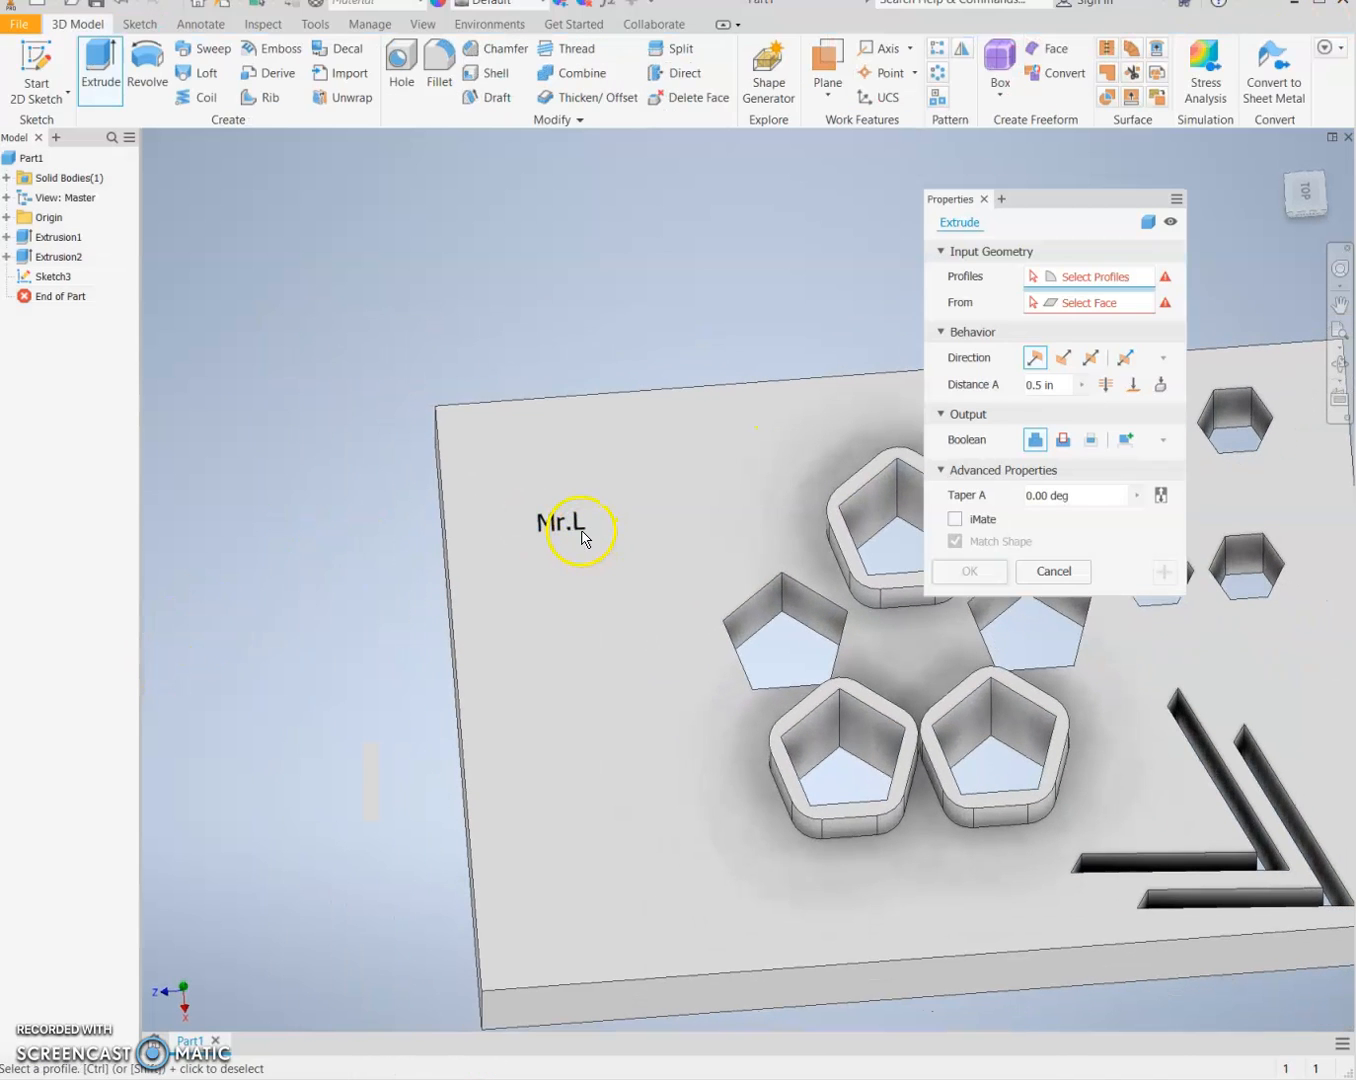
pyautogui.click(569, 521)
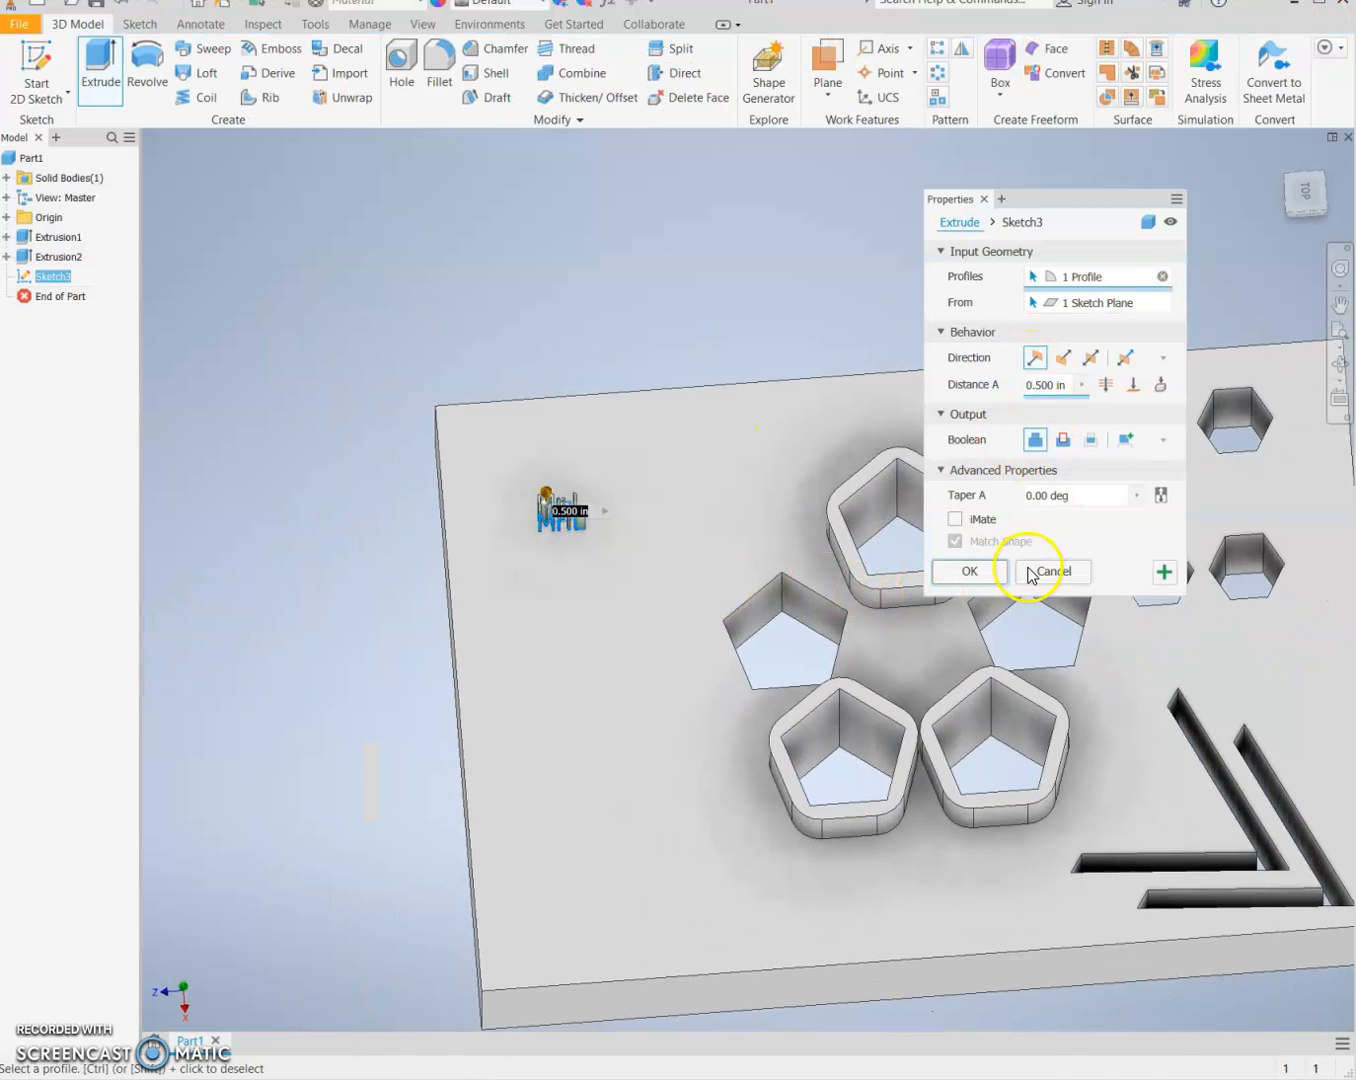
pyautogui.click(1066, 392)
pyautogui.press('BackSpace')
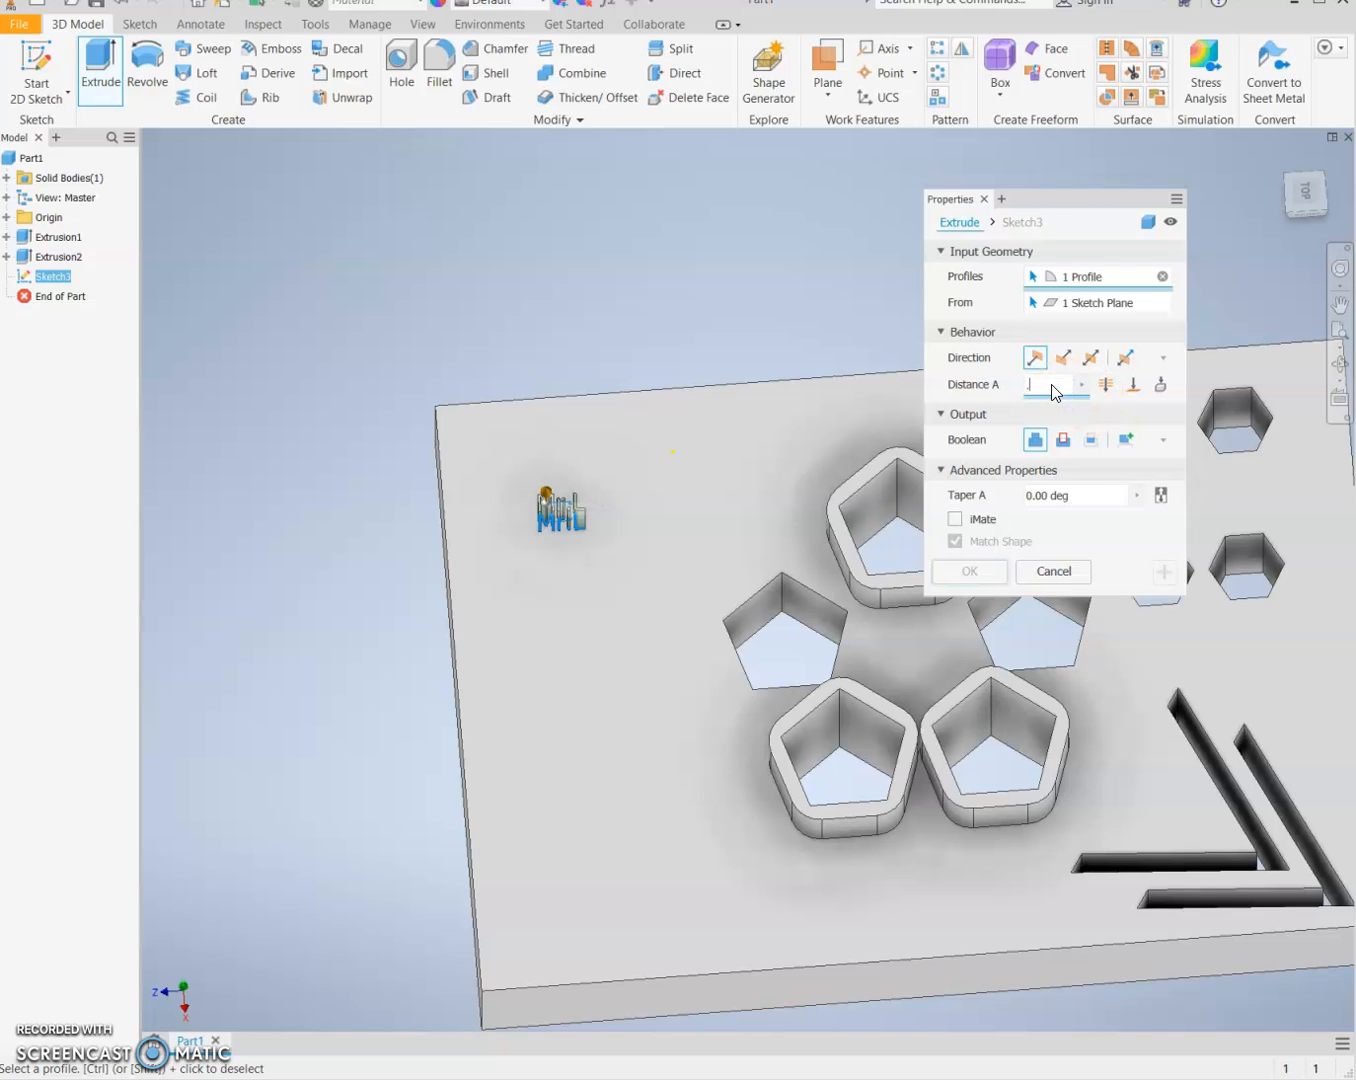
pyautogui.click(962, 571)
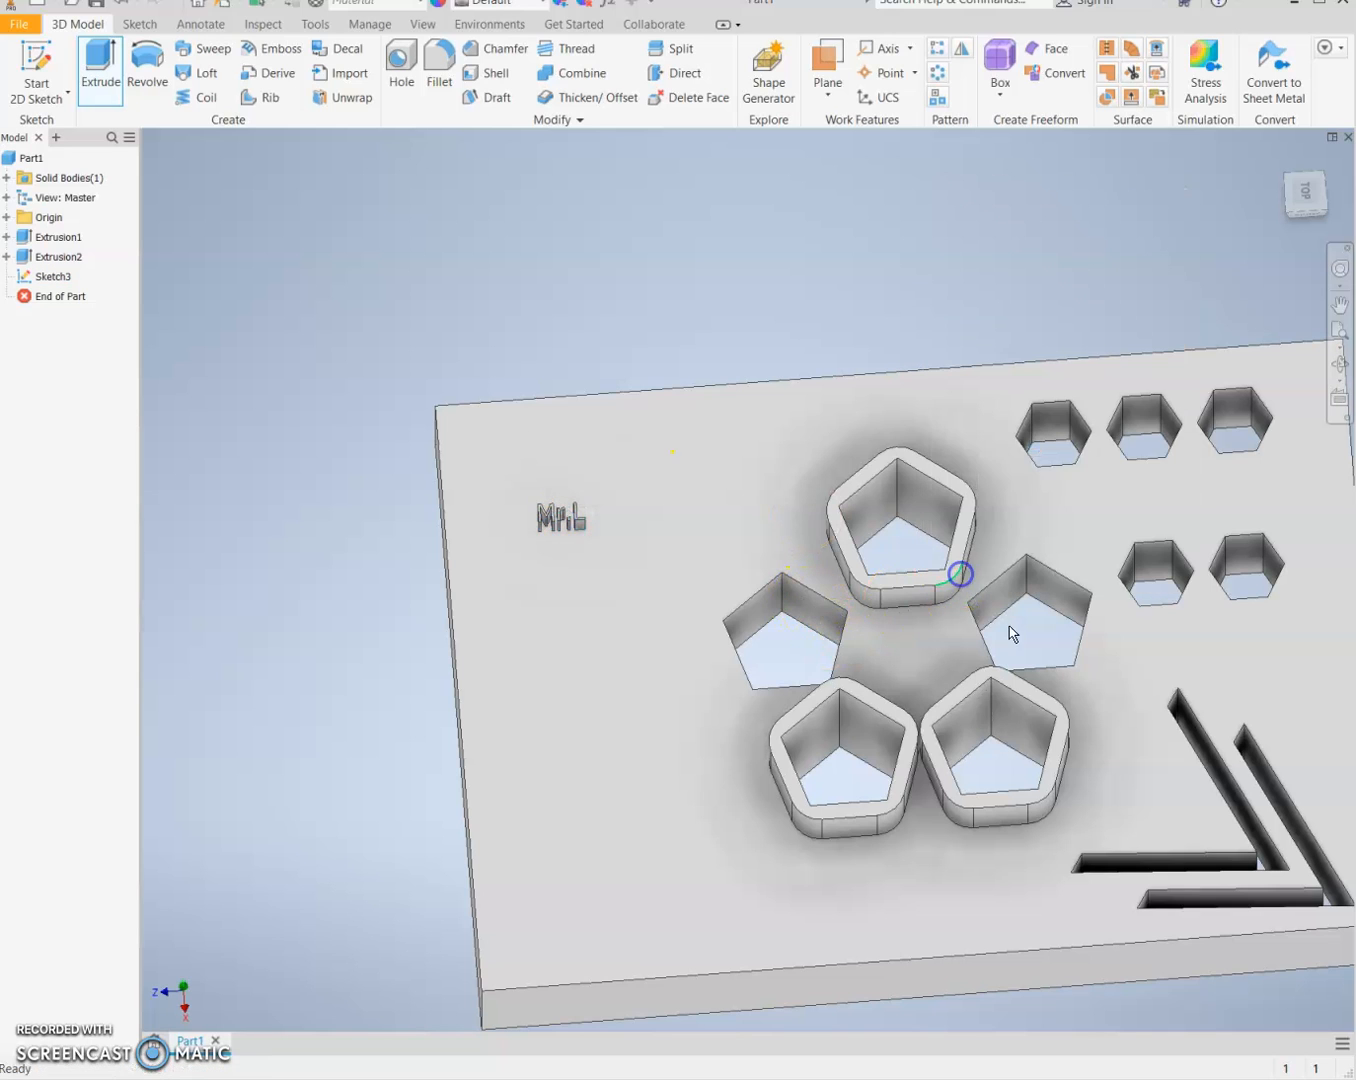
# - Edit the name text's extrusion and set its distance to 0.1 in
pyautogui.moveTo(1013, 636); pyautogui.dragTo(772, 633, button='middle')
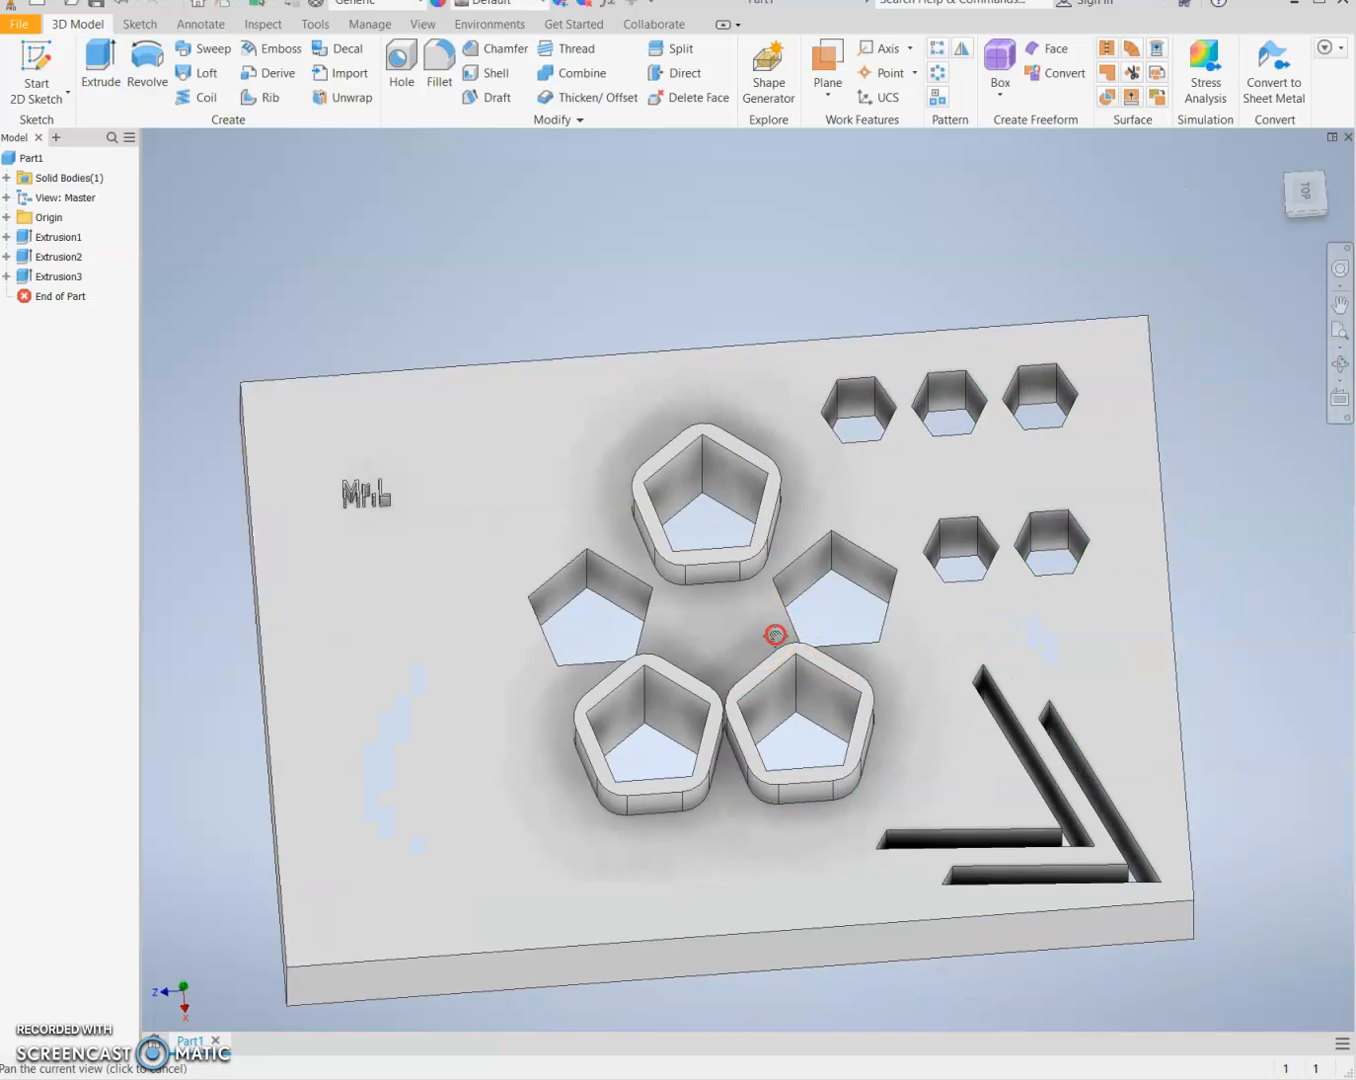
pyautogui.click(1327, 185)
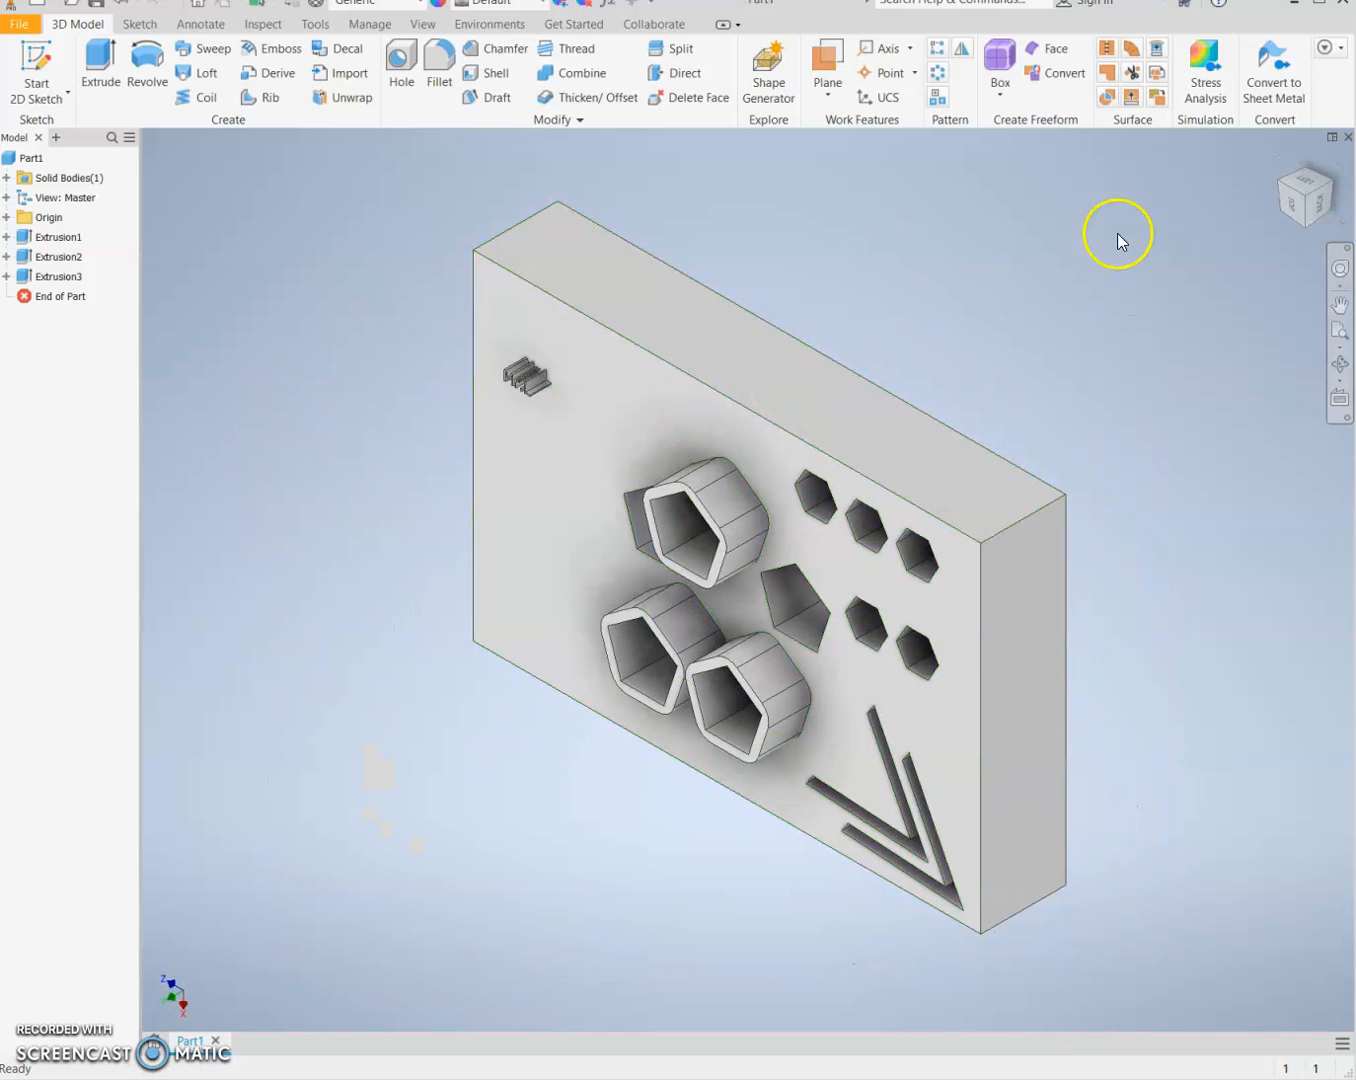
pyautogui.moveTo(1300, 217)
pyautogui.mouseDown()
pyautogui.moveTo(156, 203)
pyautogui.moveTo(227, 165)
pyautogui.moveTo(1347, 178)
pyautogui.moveTo(1312, 169)
pyautogui.moveTo(1280, 1030)
pyautogui.moveTo(343, 1003)
pyautogui.moveTo(365, 154)
pyautogui.moveTo(299, 179)
pyautogui.moveTo(287, 227)
pyautogui.mouseUp()
pyautogui.keyDown('shift'); pyautogui.moveTo(287, 227); pyautogui.dragTo(291, 243, button='middle'); pyautogui.keyUp('shift')
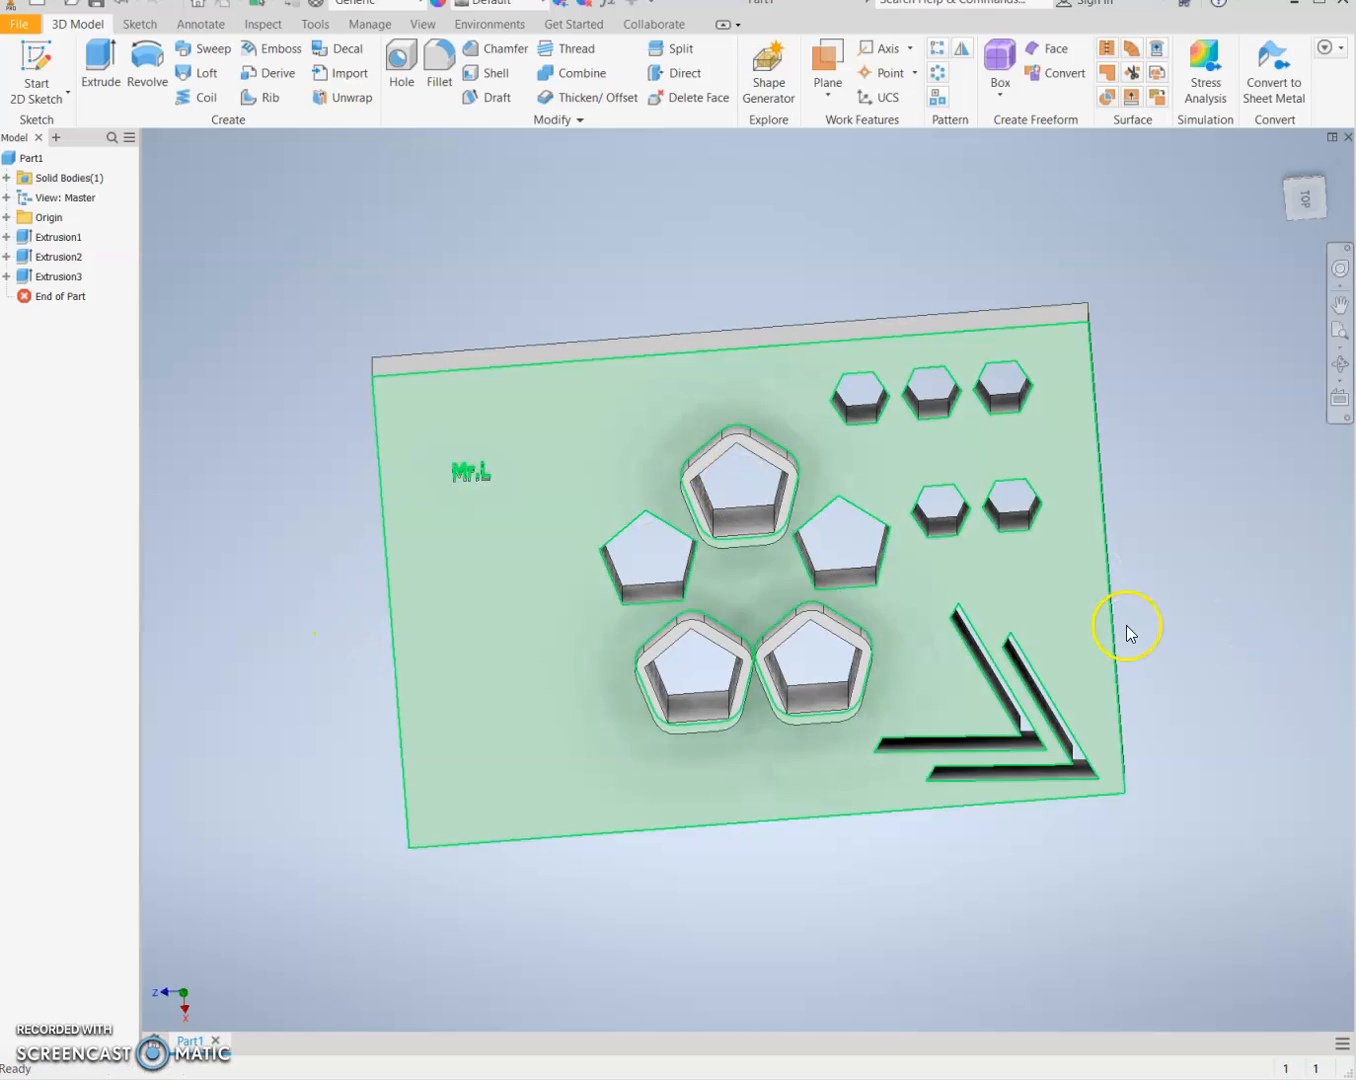
pyautogui.doubleClick(44, 277)
pyautogui.click(1041, 394)
pyautogui.press('BackSpace')
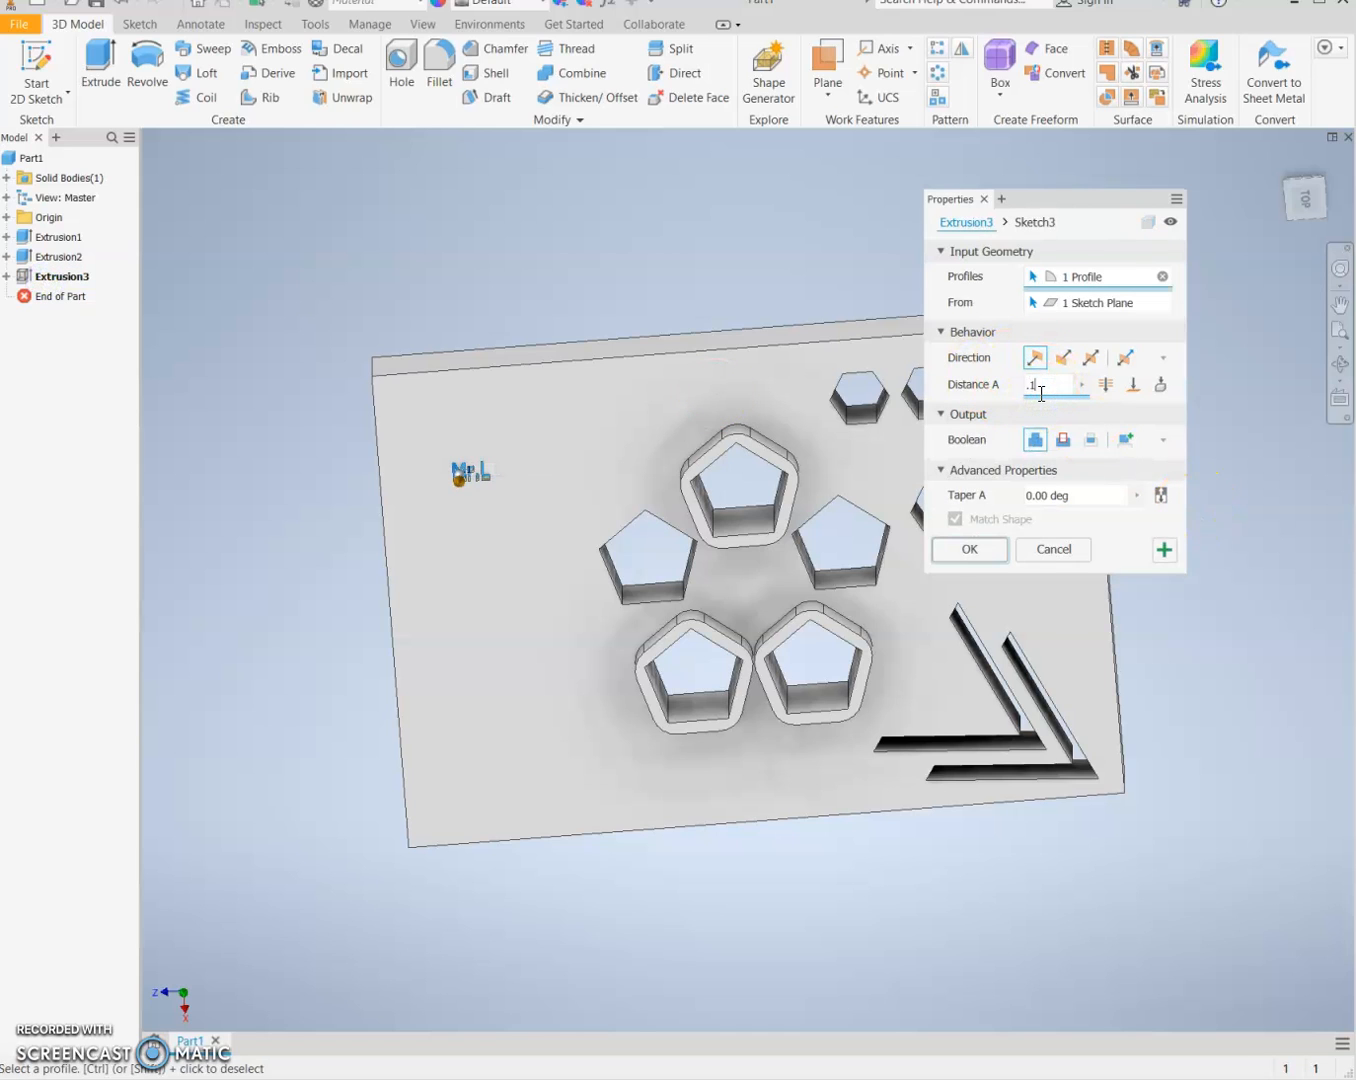
pyautogui.click(974, 549)
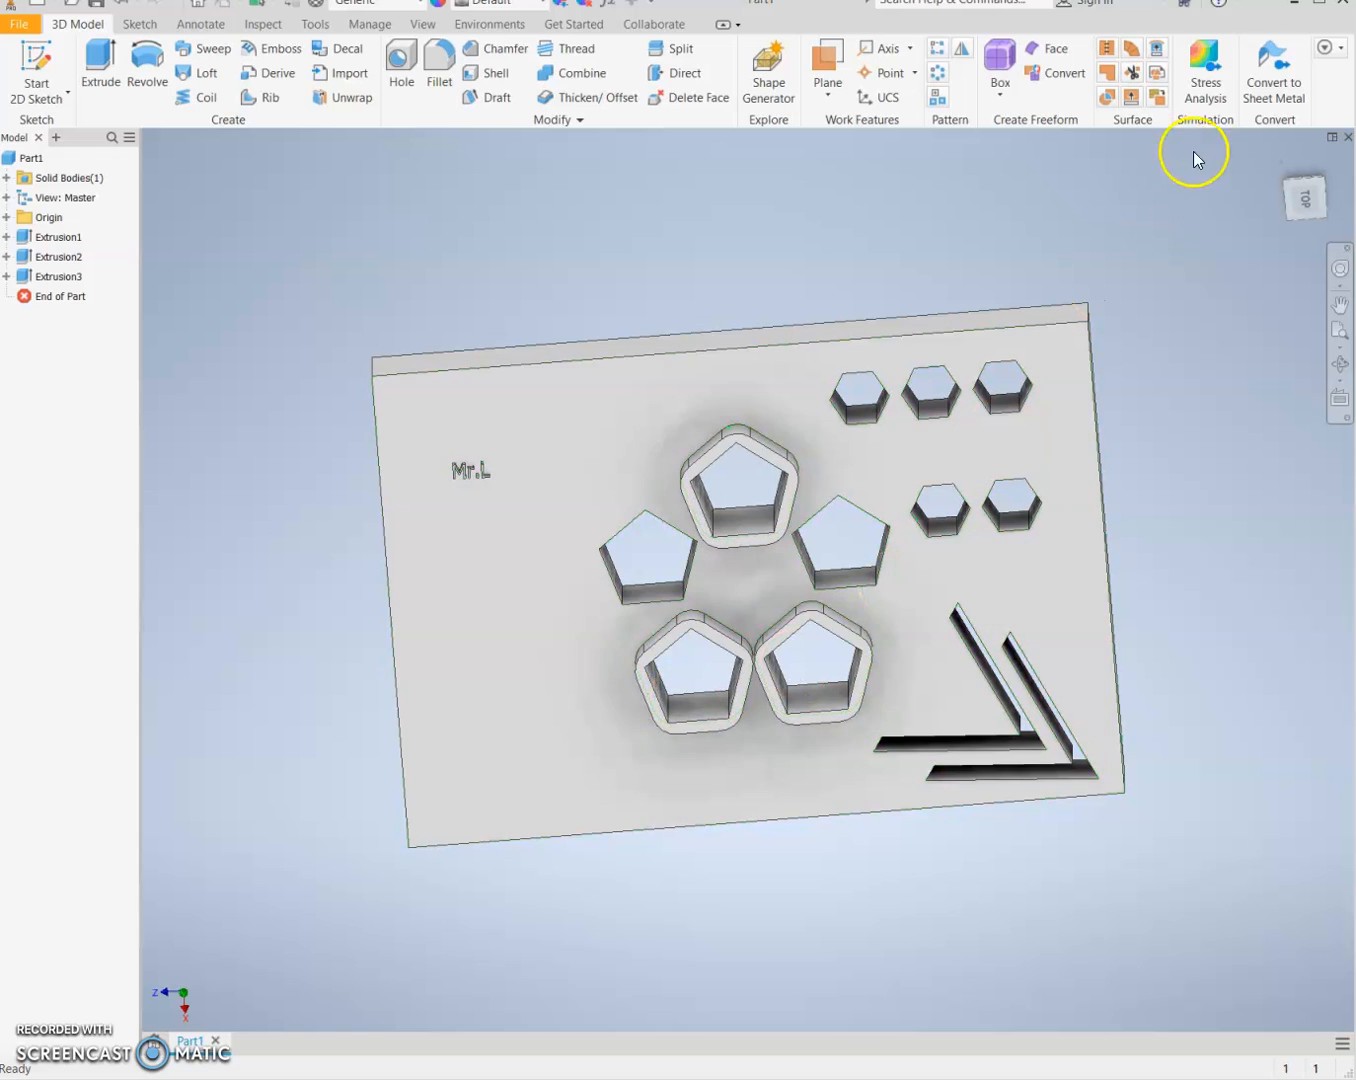